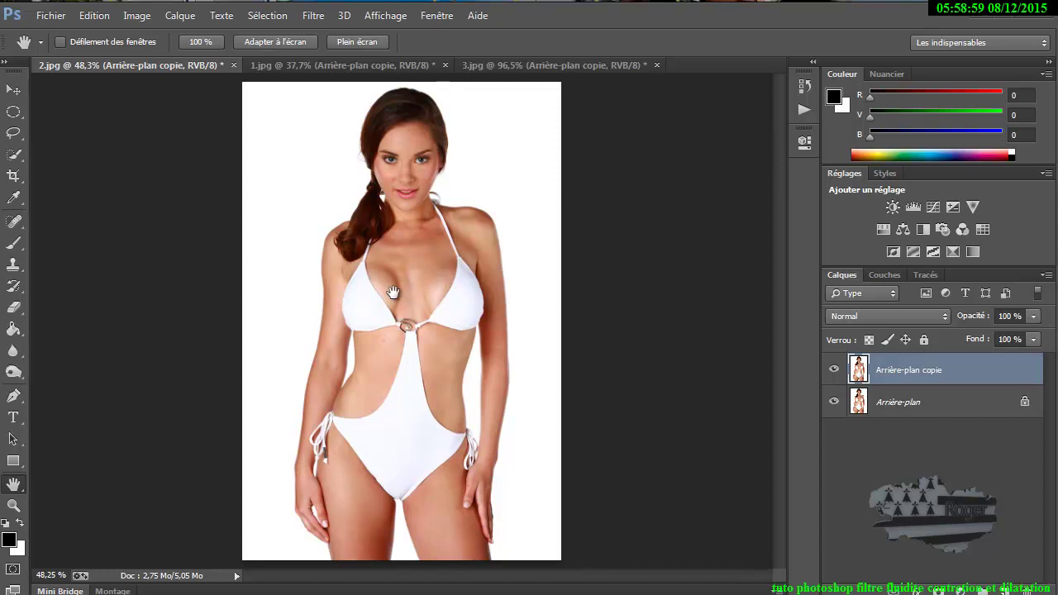
# Review the open photos 1.jpg and 3.jpg, ending back on 2.jpg
pyautogui.click(323, 70)
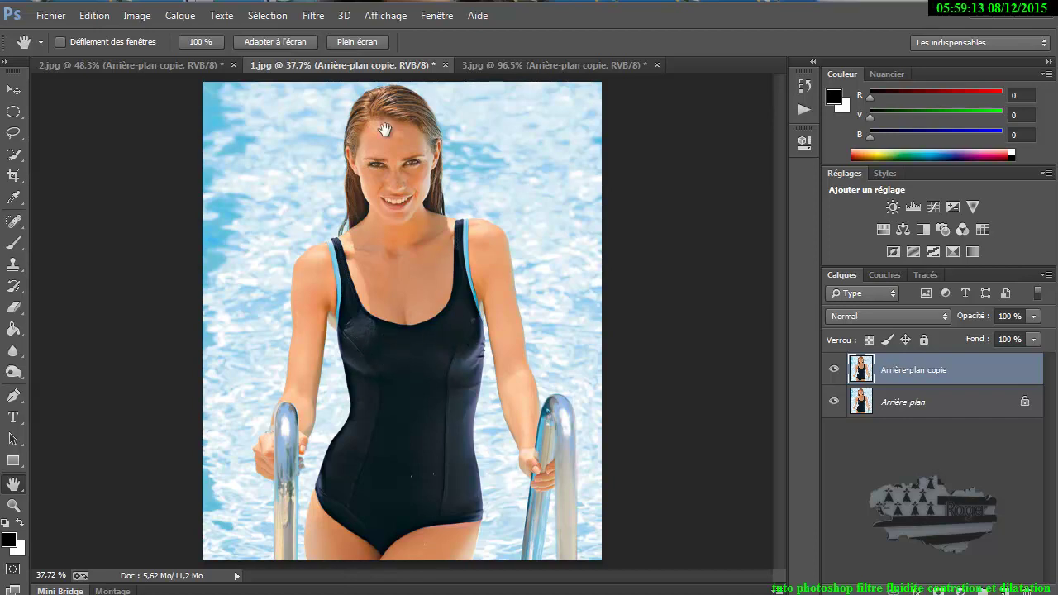
pyautogui.click(511, 65)
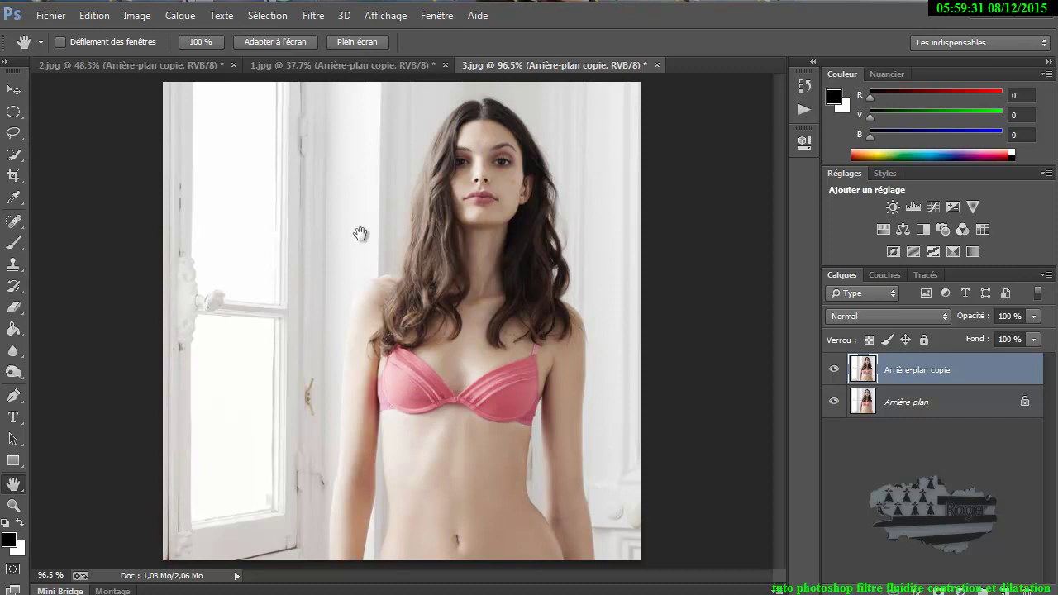
pyautogui.click(118, 63)
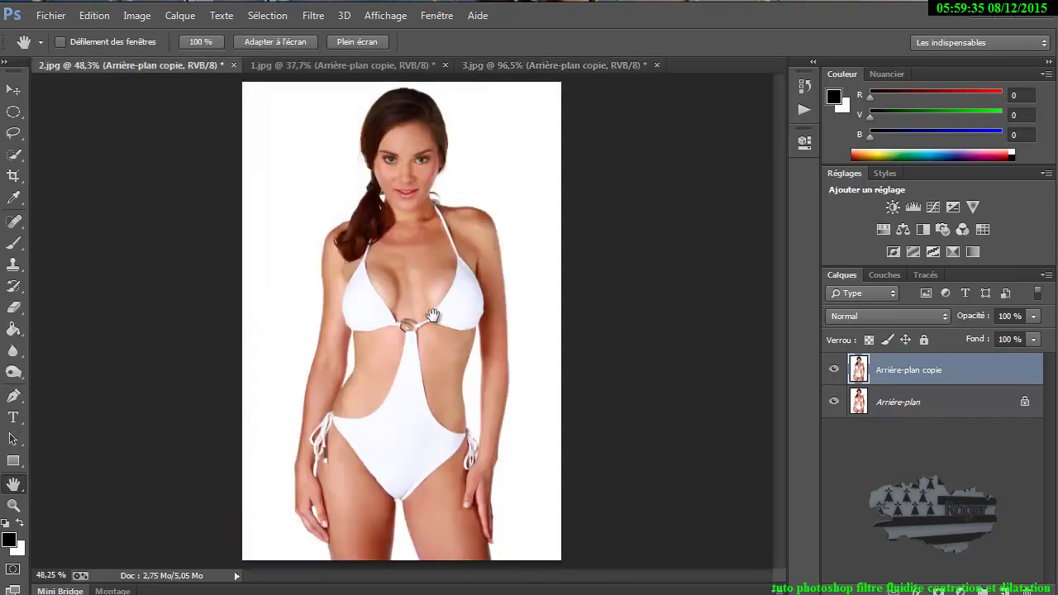
# Open the Fluidité filter on the Arrière-plan copie layer of 2.jpg and briefly check its advanced mode options, leaving that mode off
pyautogui.click(313, 16)
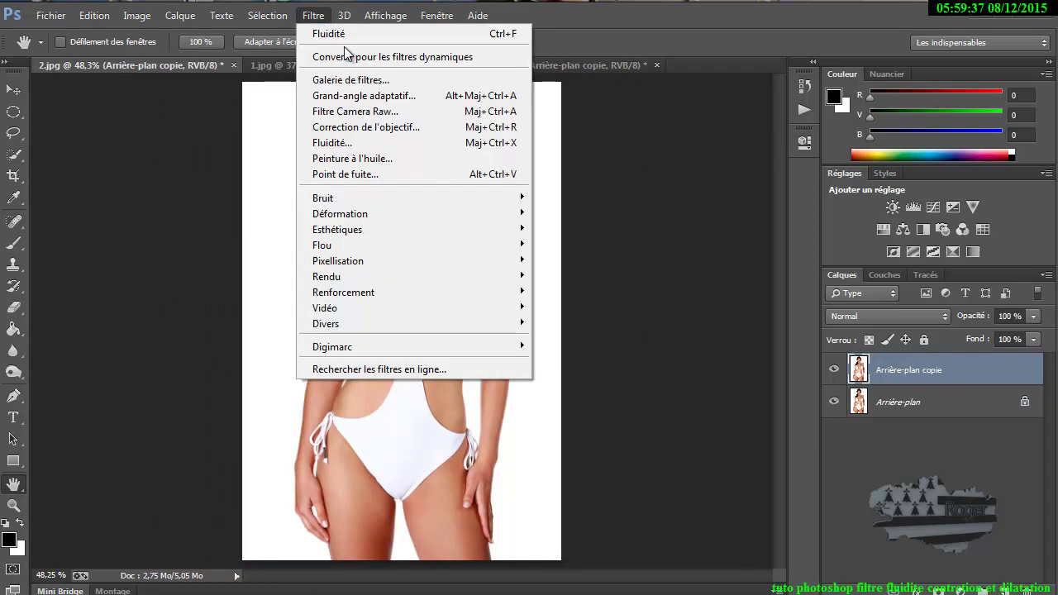
pyautogui.click(353, 140)
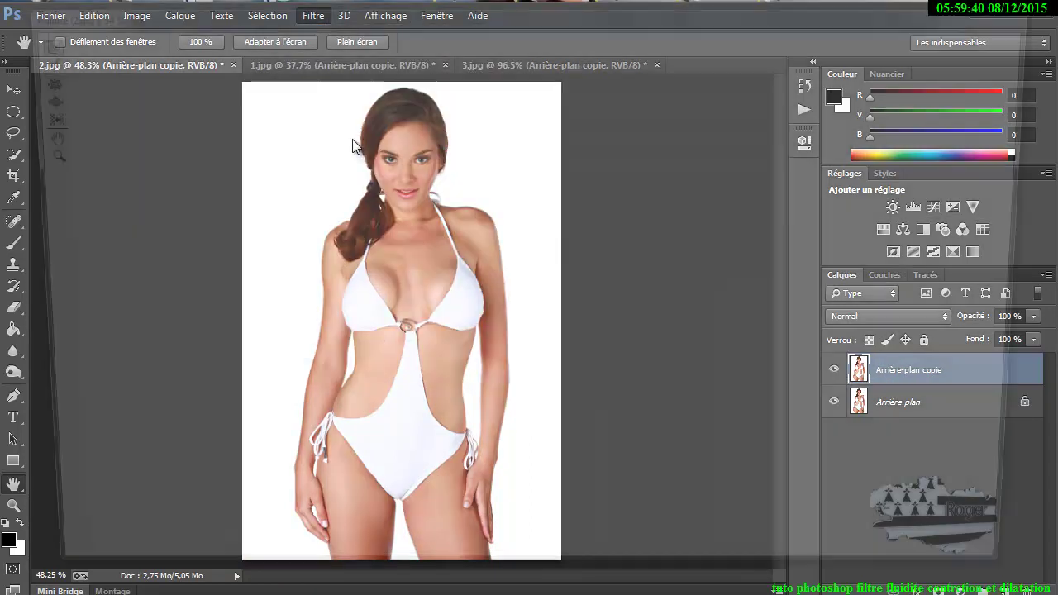
pyautogui.moveTo(835, 23); pyautogui.dragTo(629, 24)
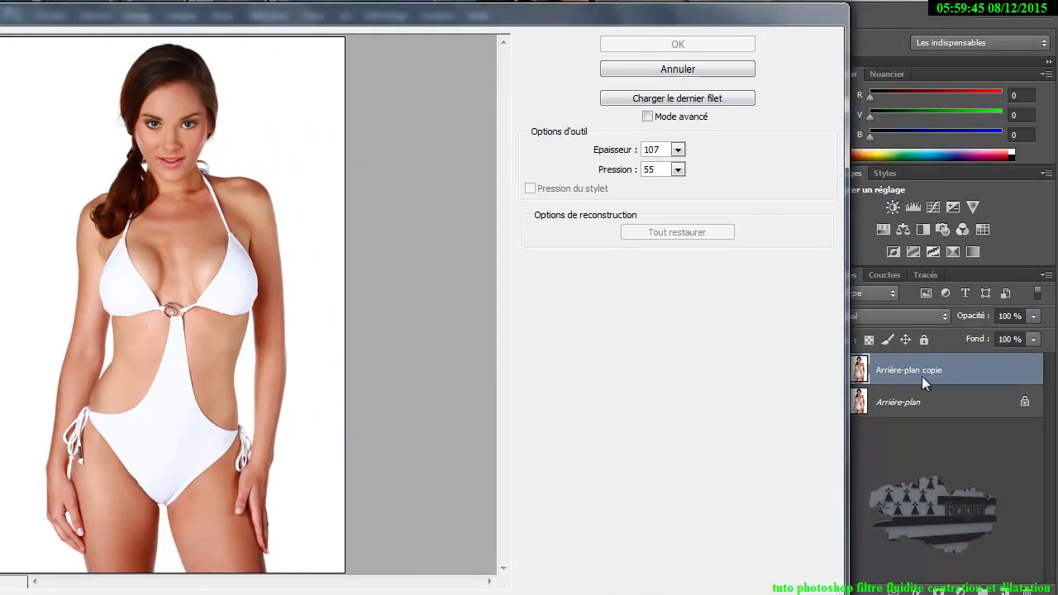
pyautogui.moveTo(438, 14)
pyautogui.mouseDown()
pyautogui.moveTo(652, 20)
pyautogui.moveTo(645, 15)
pyautogui.mouseUp()
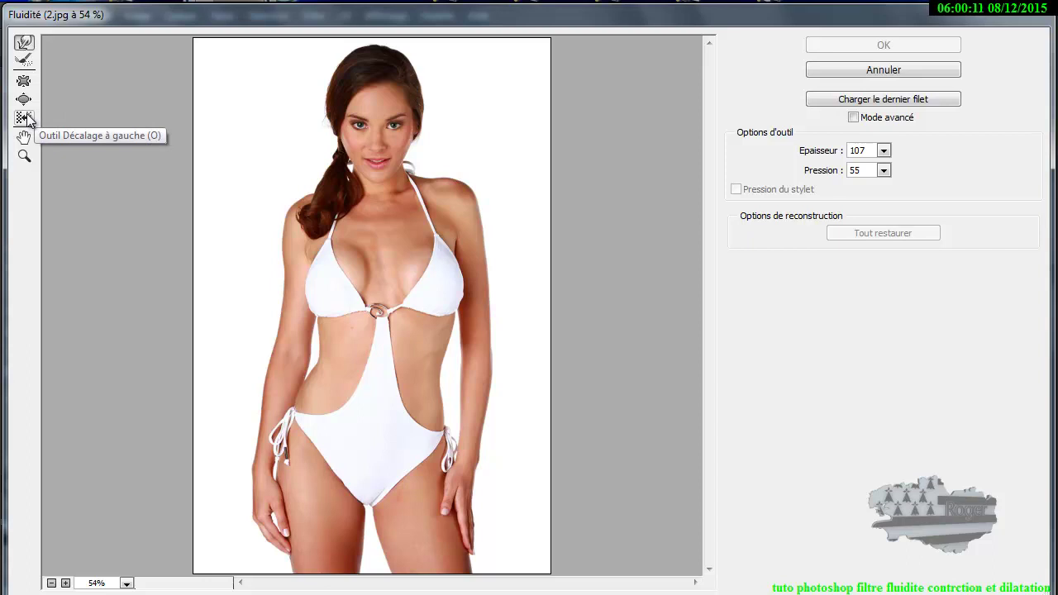
pyautogui.click(855, 117)
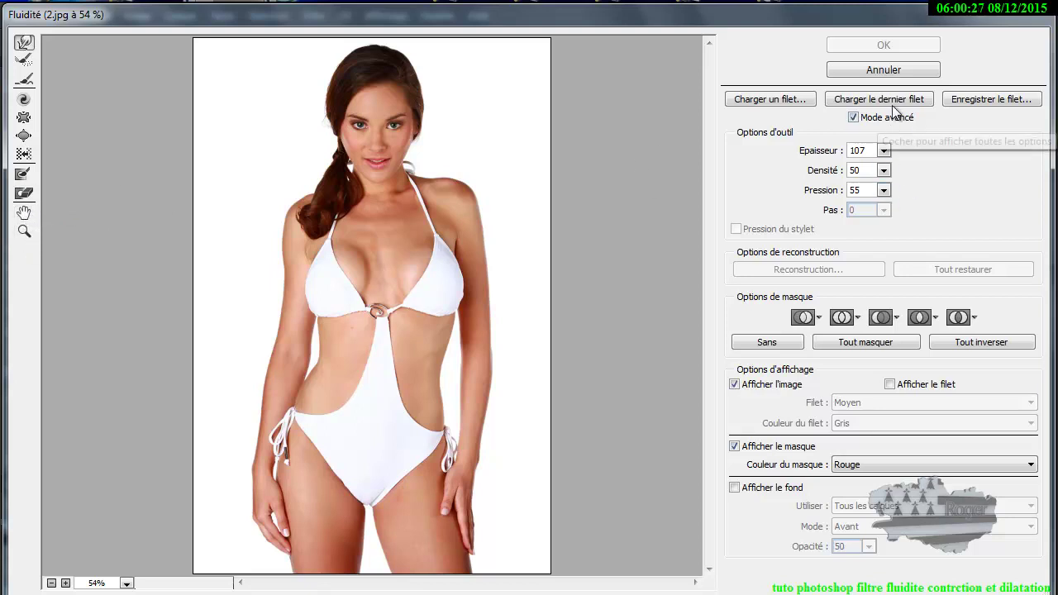
pyautogui.click(856, 117)
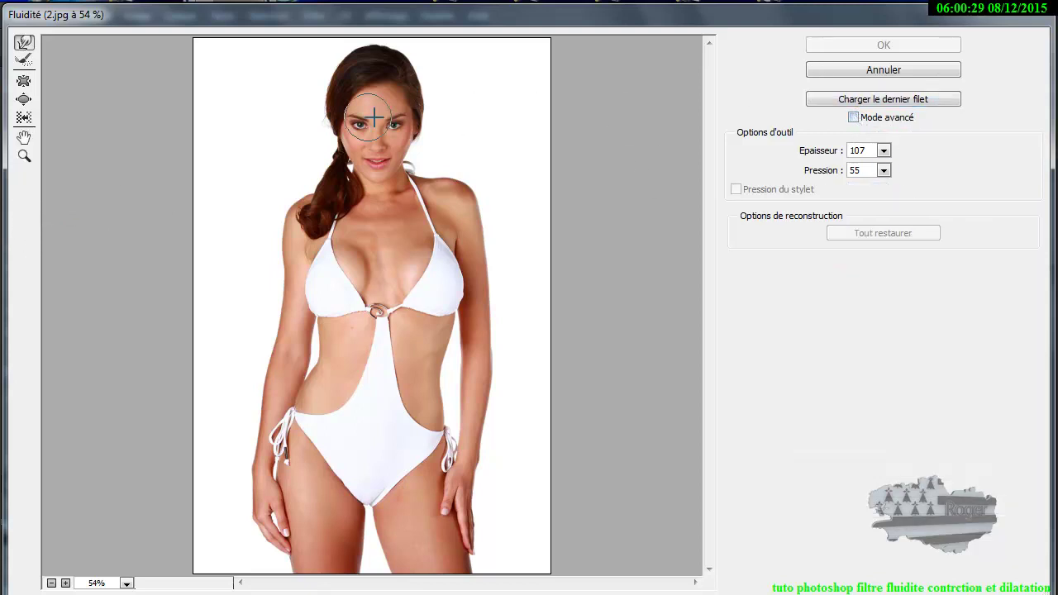
# Set up the Contraction tool with a brush size of 208 over the bust area of the white swimsuit
pyautogui.click(25, 83)
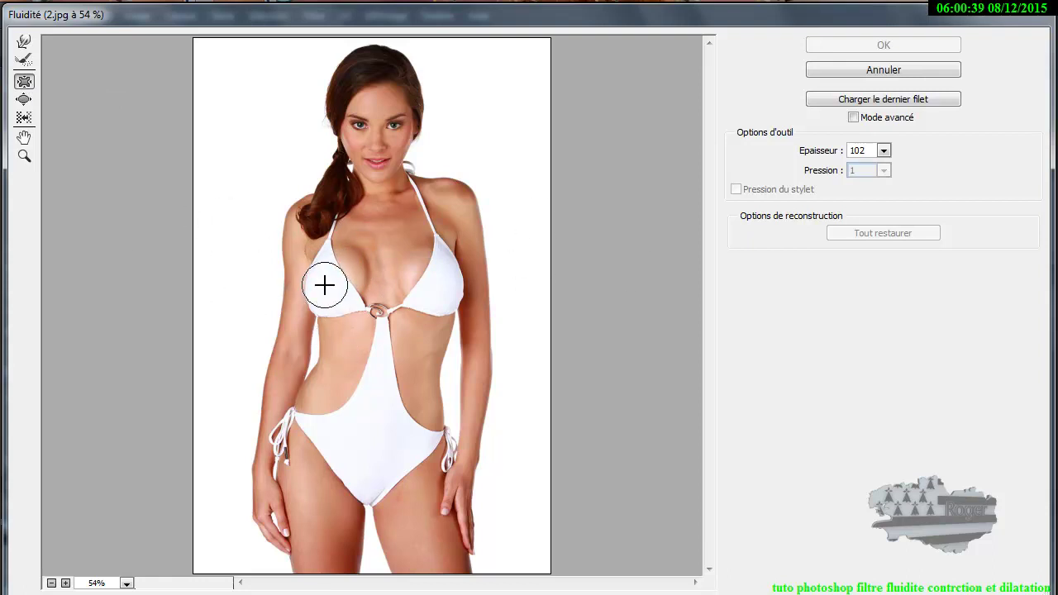
pyautogui.hotkey('ctrl', 'space')
pyautogui.click(381, 277)
pyautogui.click(393, 319)
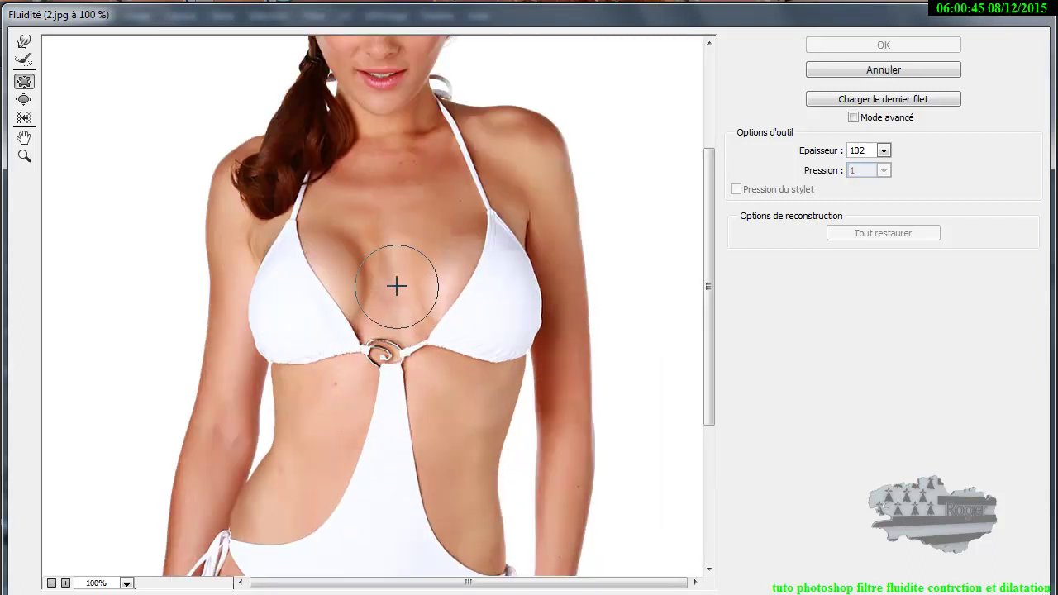
pyautogui.press('alt')
pyautogui.moveTo(312, 291); pyautogui.dragTo(357, 304)
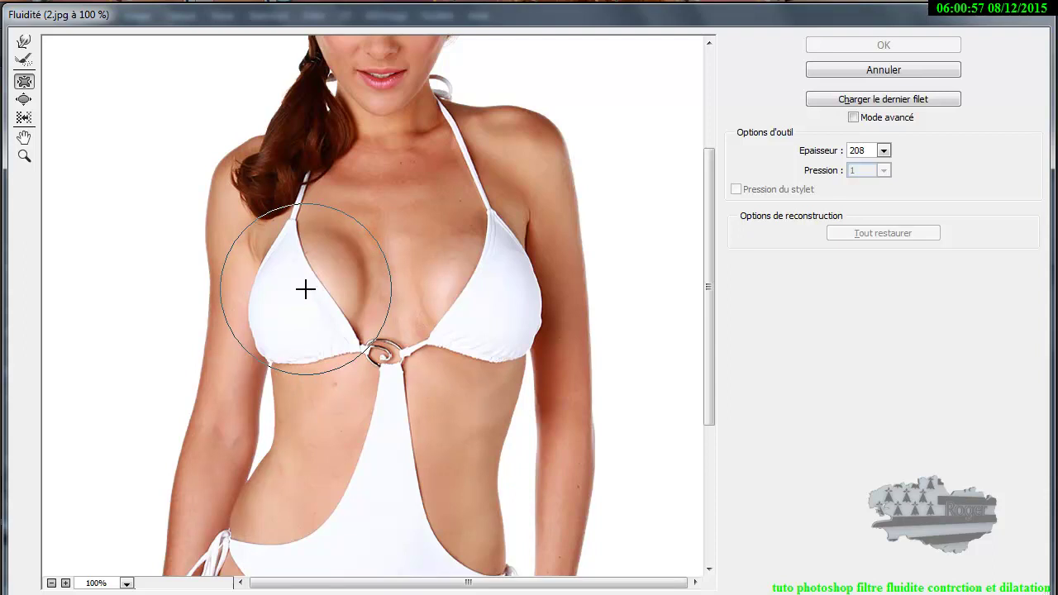
# Slightly shrink both bust cups of the white swimsuit with the Contraction tool and apply the Fluidité filter
pyautogui.click(304, 288)
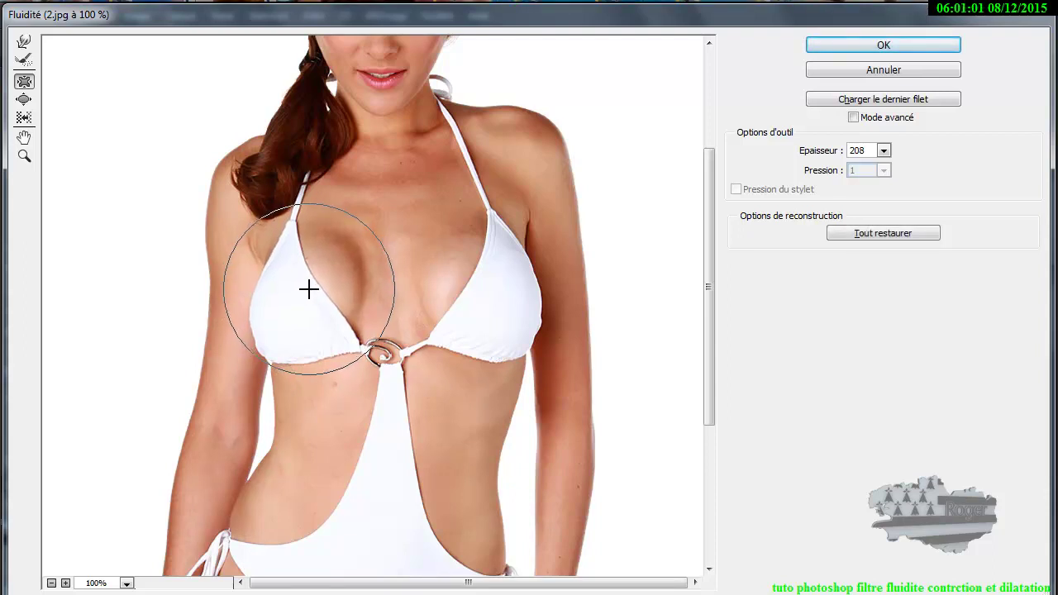
pyautogui.click(294, 302)
pyautogui.click(302, 292)
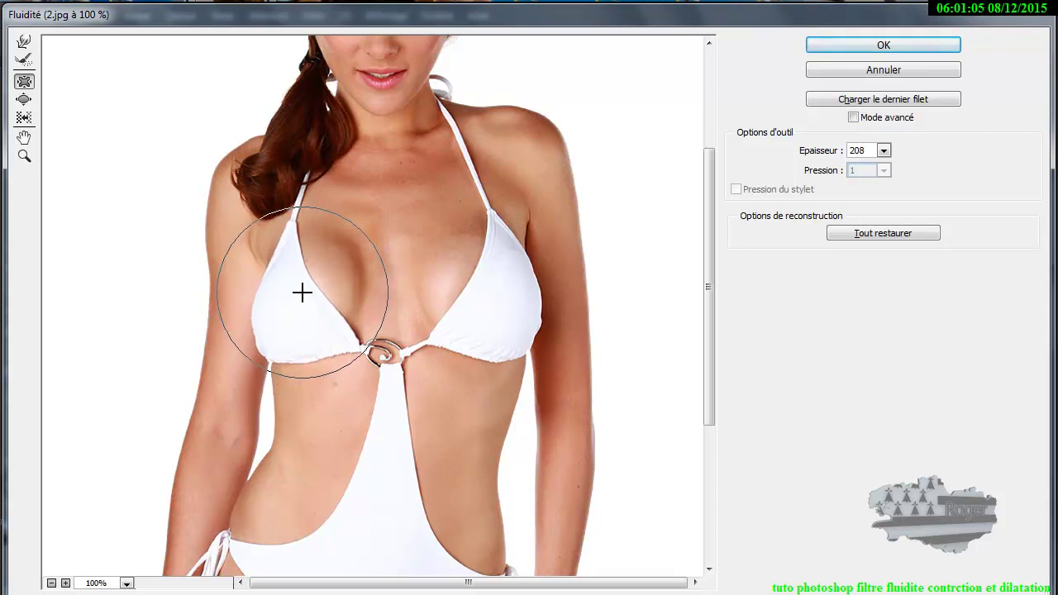
pyautogui.click(495, 301)
pyautogui.click(471, 283)
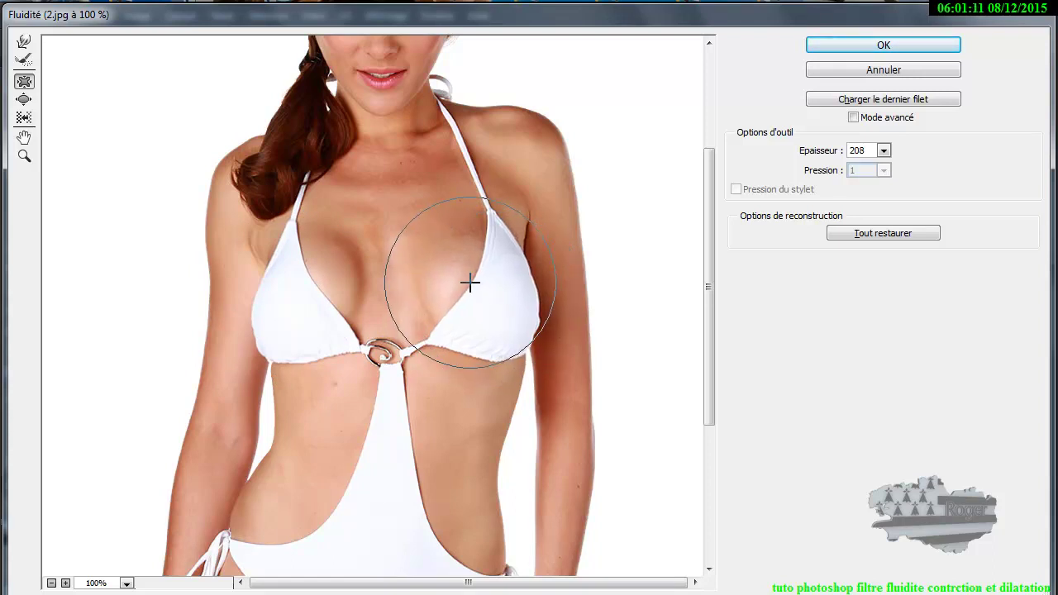
pyautogui.moveTo(506, 318); pyautogui.dragTo(501, 307)
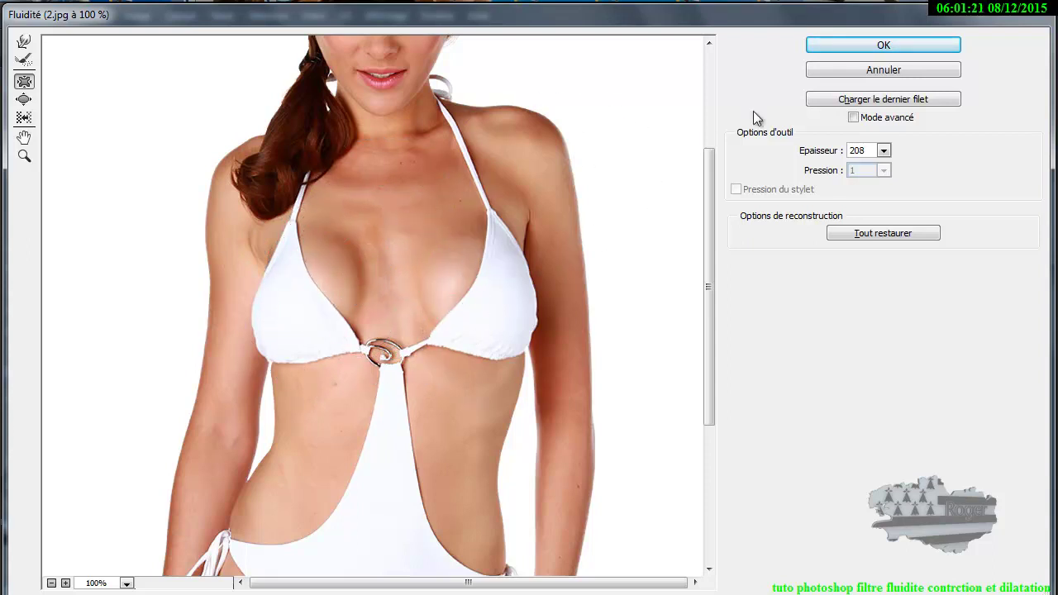
pyautogui.click(881, 47)
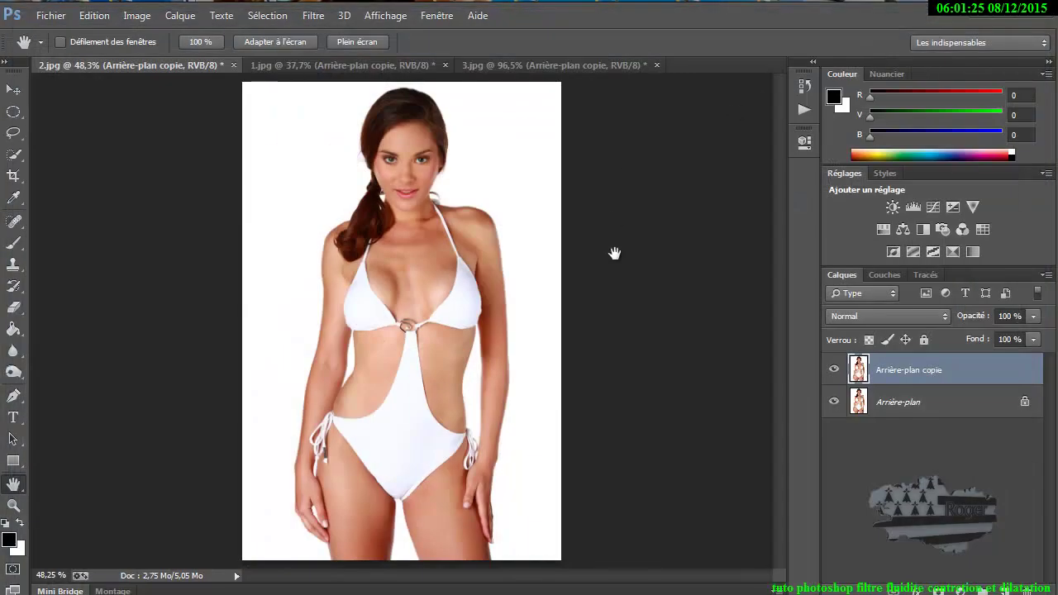
# Compare the retouched photo with the original by toggling the visibility of the Arrière-plan copie layer, leaving it shown
pyautogui.click(835, 371)
pyautogui.click(835, 371)
pyautogui.click(836, 372)
pyautogui.click(836, 372)
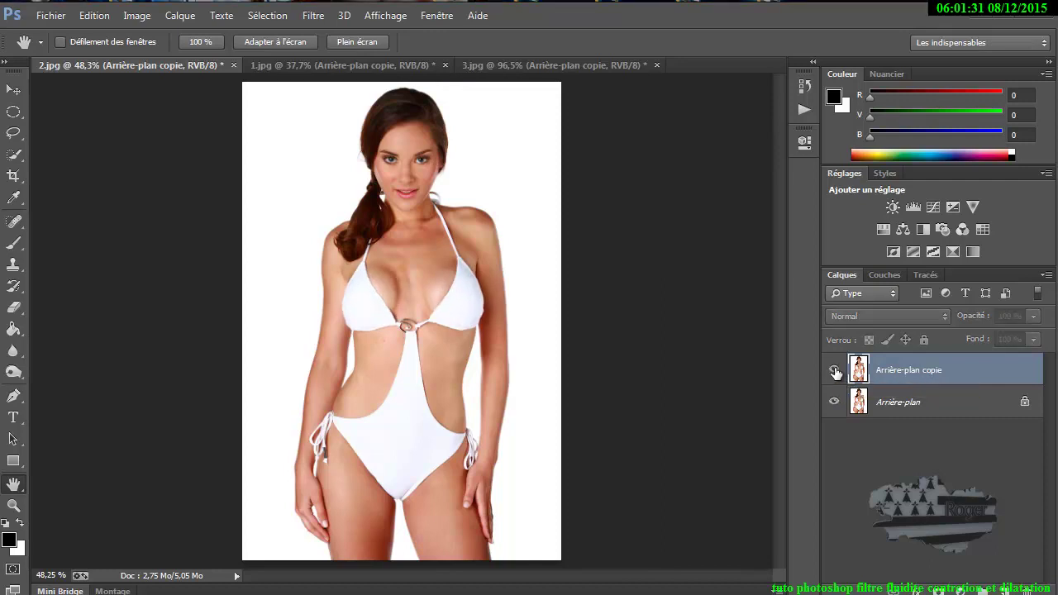
pyautogui.click(836, 372)
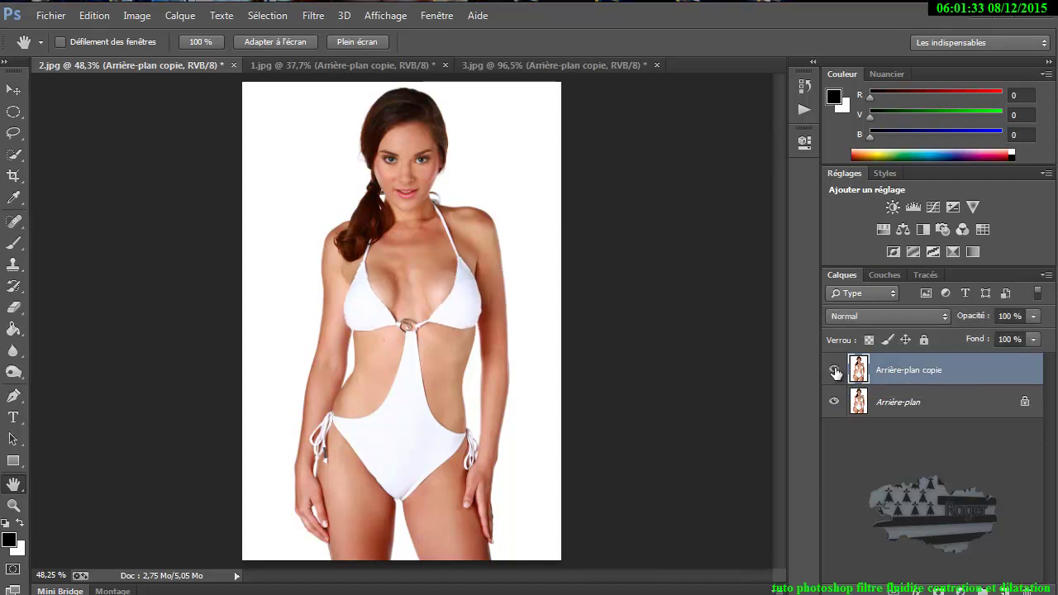
pyautogui.click(836, 372)
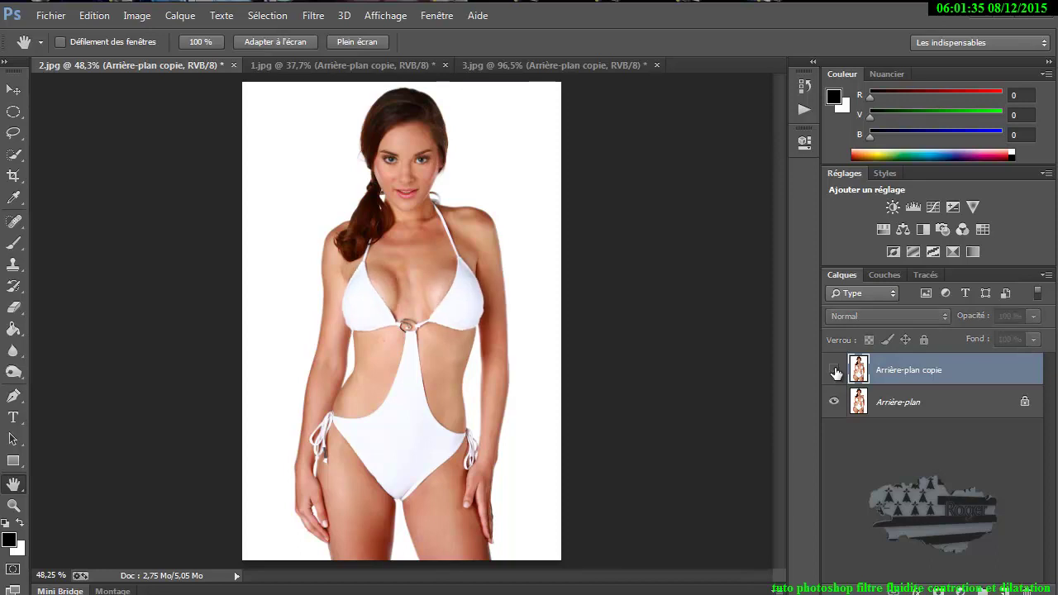
pyautogui.click(836, 372)
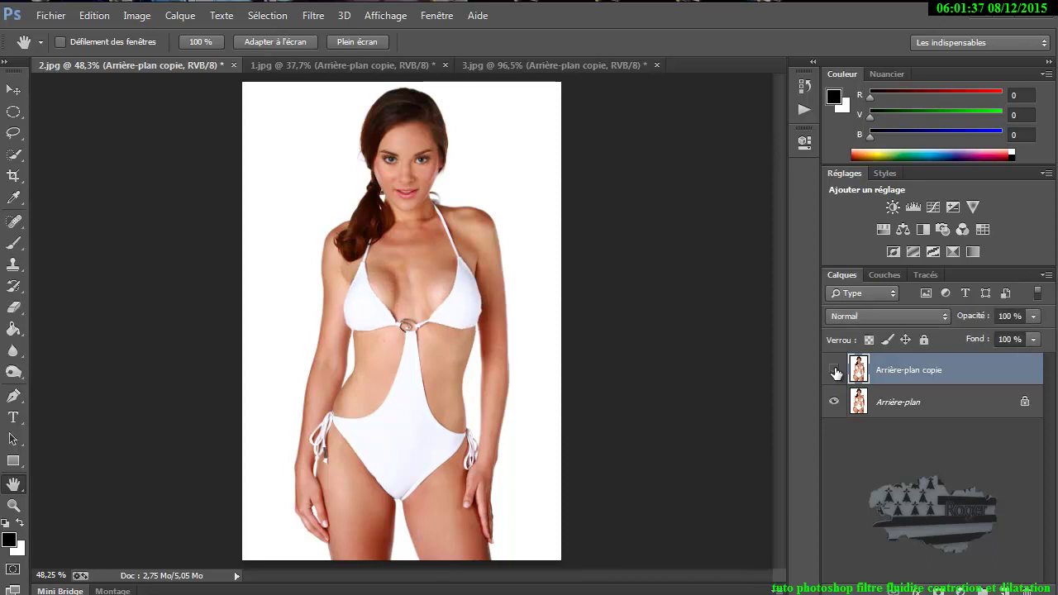
pyautogui.click(836, 372)
pyautogui.click(836, 372)
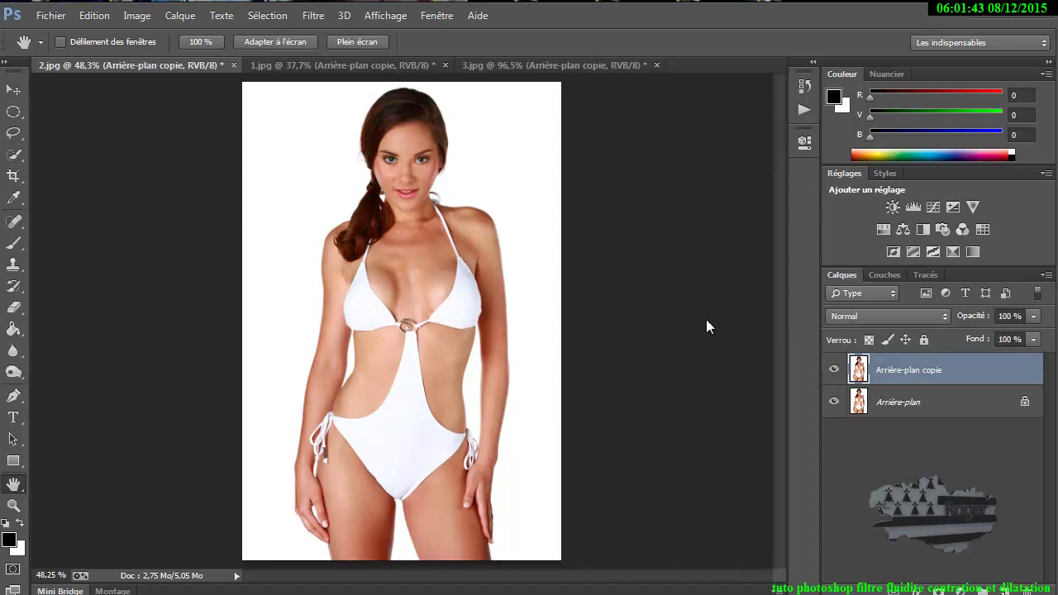
pyautogui.click(836, 372)
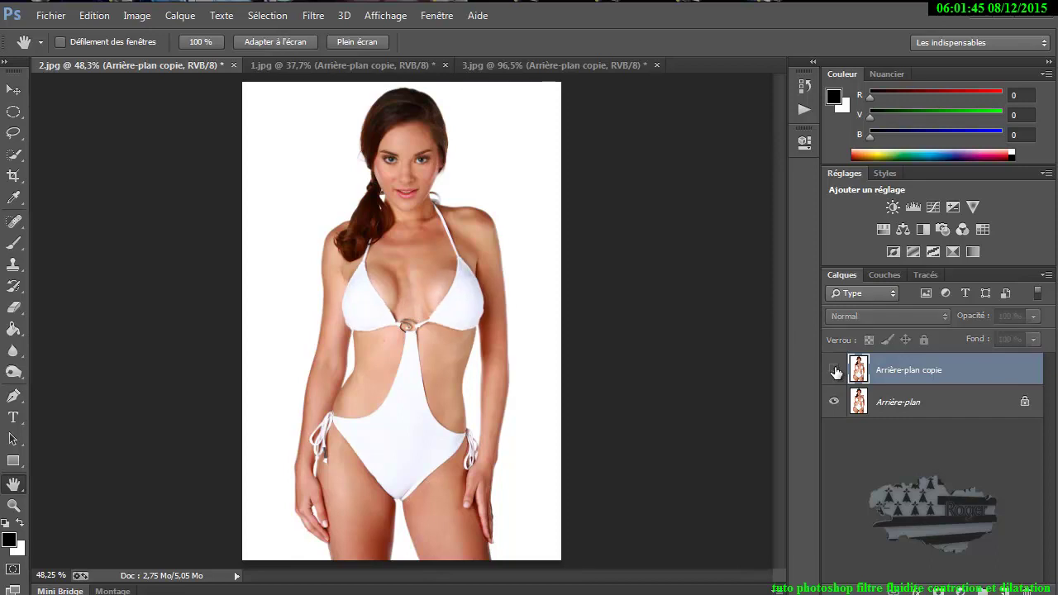
pyautogui.click(834, 373)
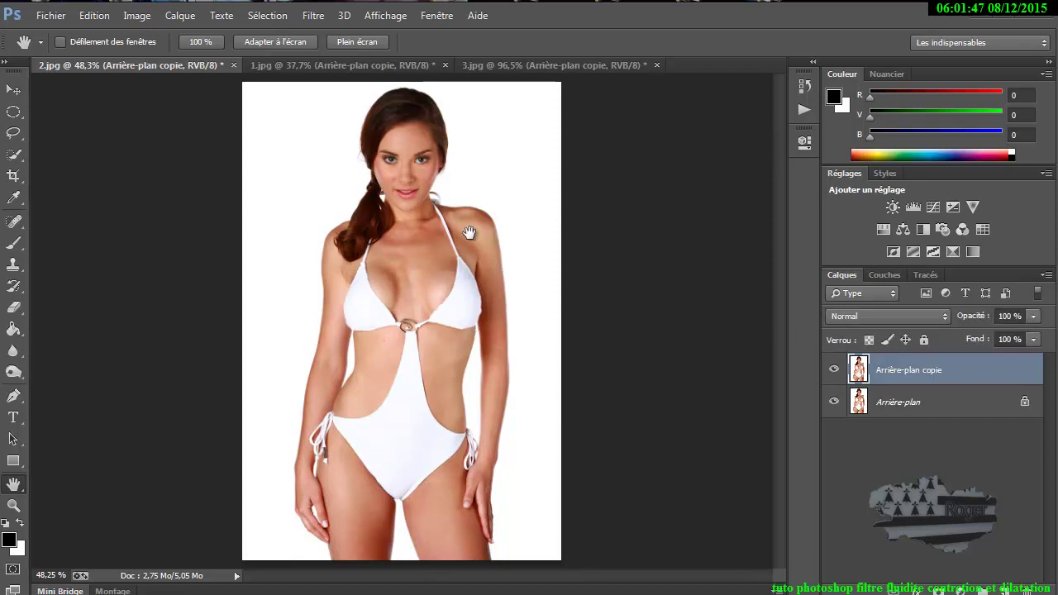
# Switch to 1.jpg and open the Fluidité filter on its Arrière-plan copie layer
pyautogui.click(328, 65)
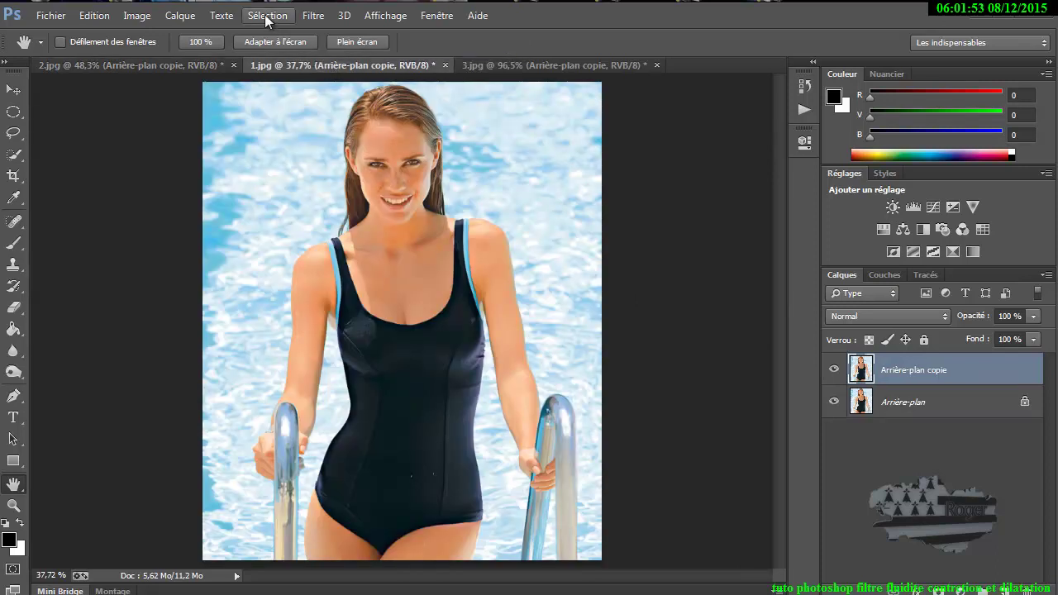
pyautogui.click(310, 17)
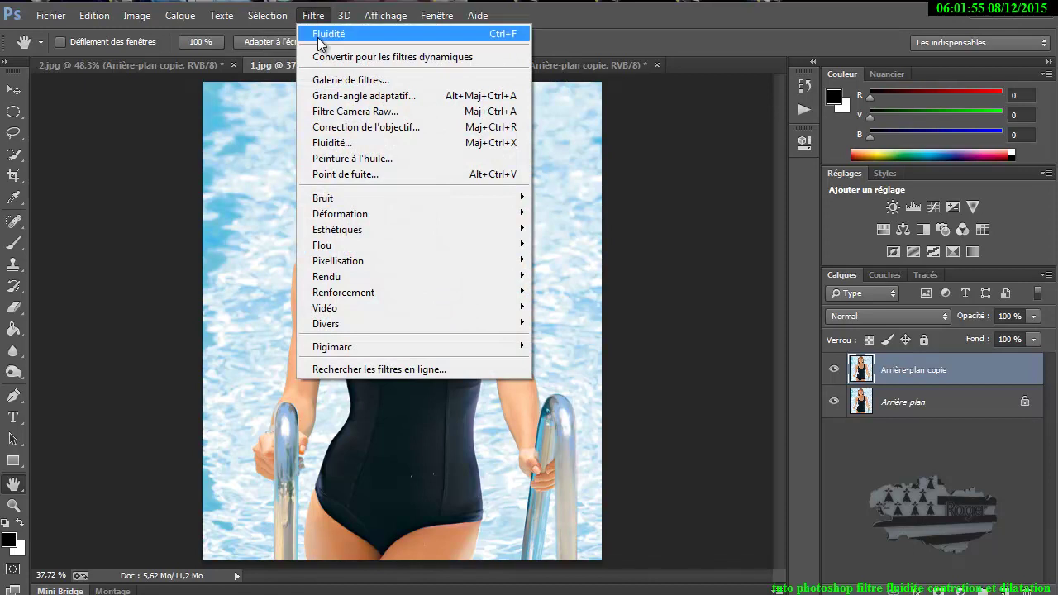
pyautogui.click(337, 144)
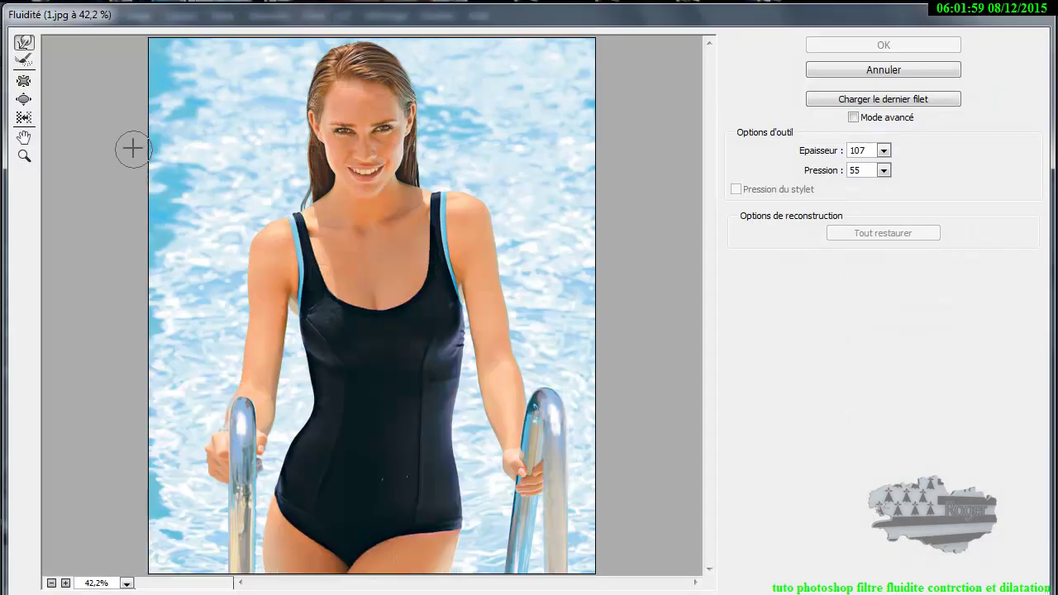
# Set up the Dilatation tool with a brush size of 284 over the bust area of the black swimsuit
pyautogui.click(25, 101)
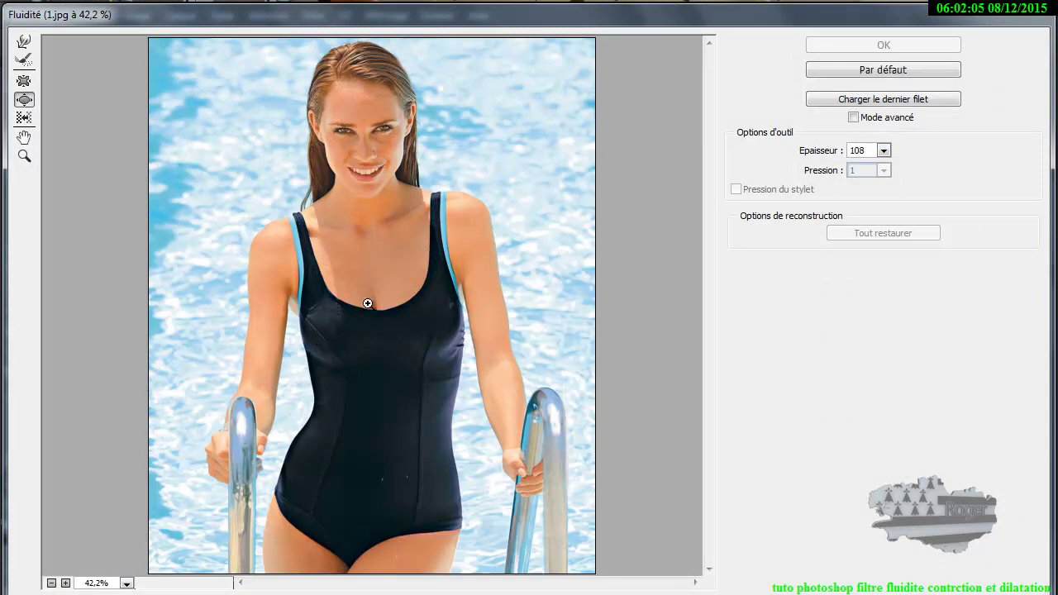
pyautogui.hotkey('ctrl', '+')
pyautogui.hotkey('ctrl', '+')
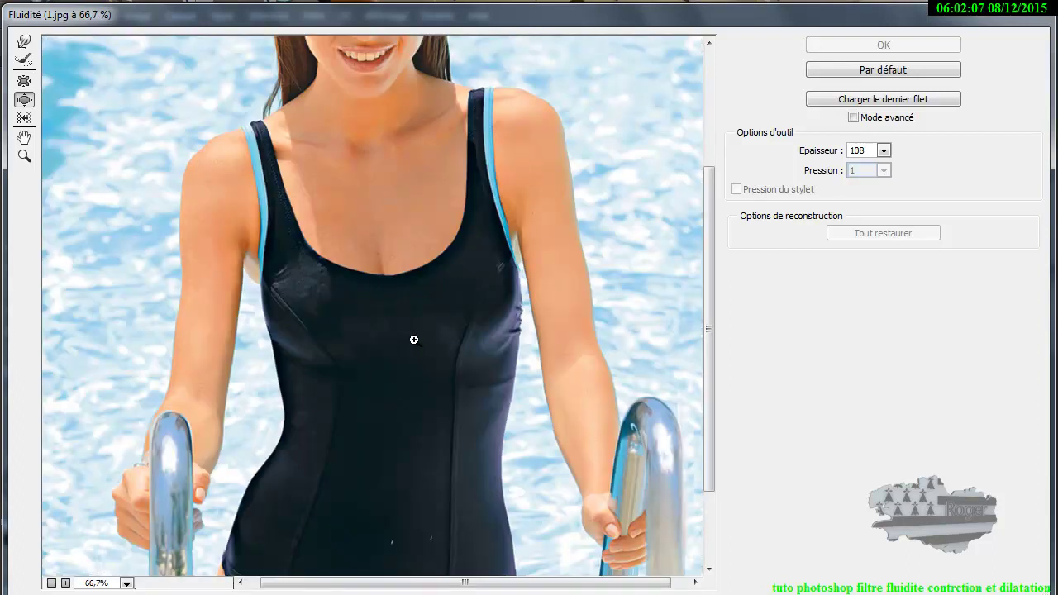
pyautogui.hotkey('ctrl', '+')
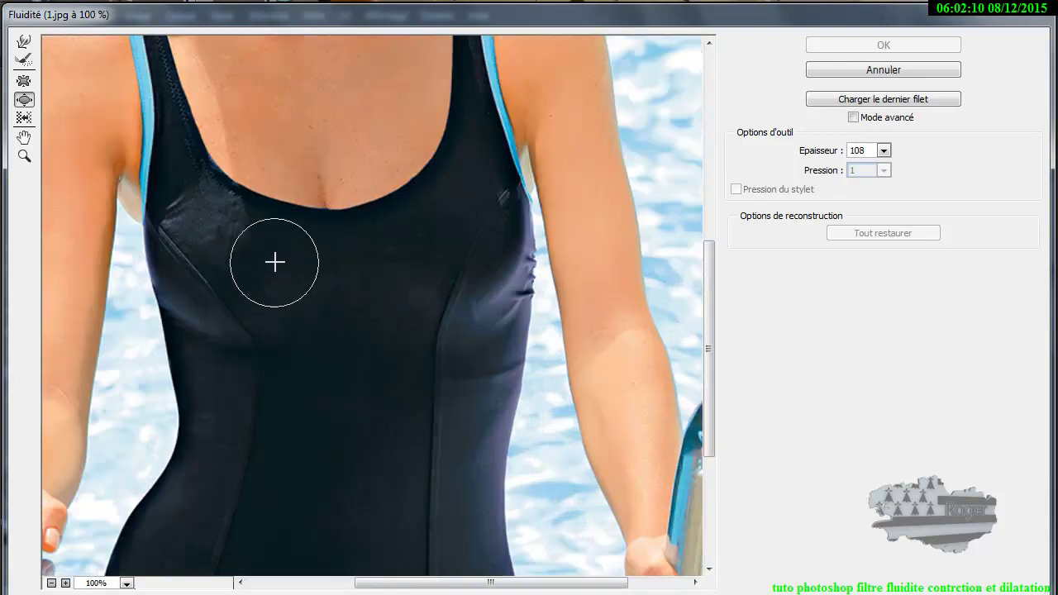
pyautogui.press(']')
pyautogui.press(']')
pyautogui.press(']')
pyautogui.press(']')
pyautogui.press(']')
pyautogui.press(']')
pyautogui.press(']')
pyautogui.press(']')
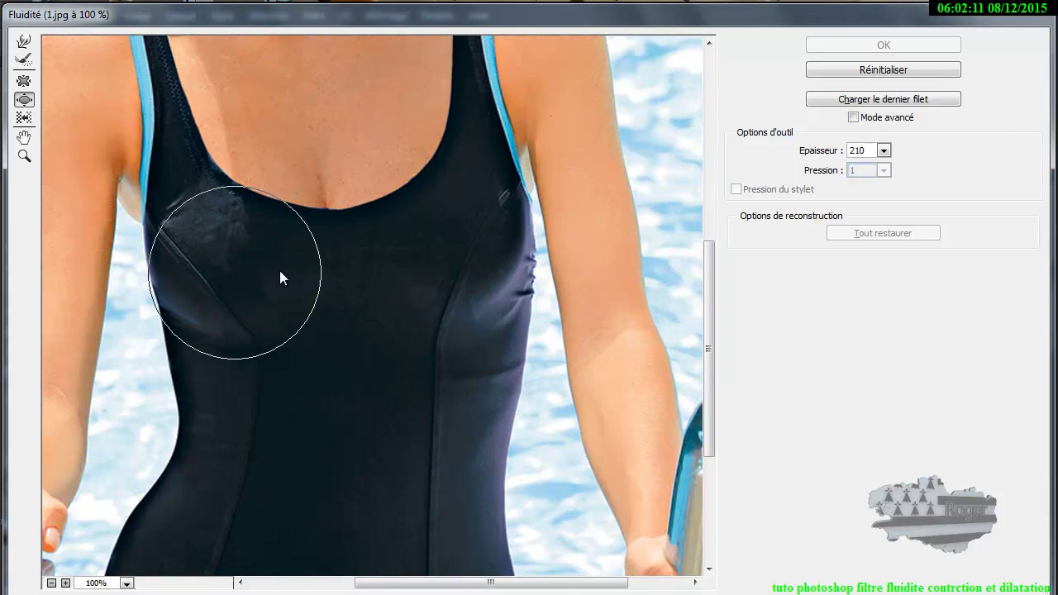
pyautogui.press(']')
pyautogui.press(']')
pyautogui.press(']')
pyautogui.press(']')
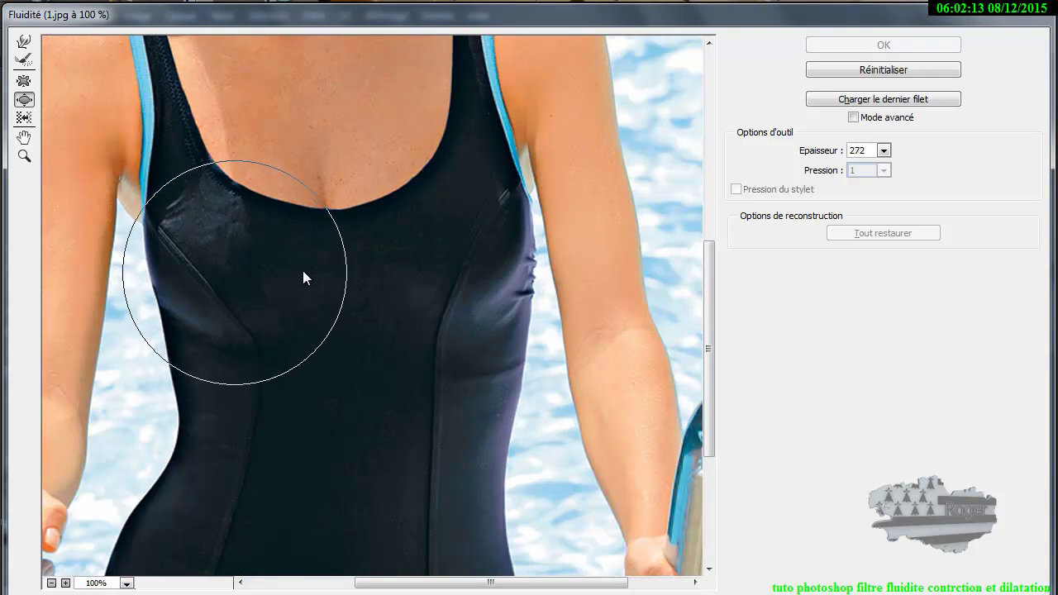
pyautogui.moveTo(229, 247); pyautogui.dragTo(233, 249)
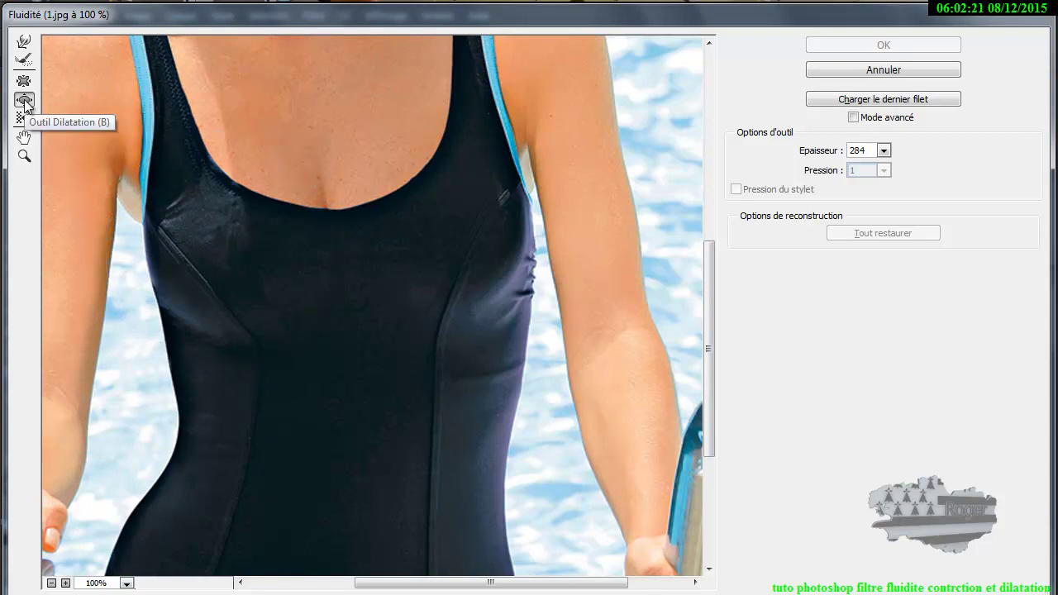
# Enlarge both sides of the bust in the black swimsuit with the Dilatation tool
pyautogui.moveTo(223, 253)
pyautogui.mouseDown()
pyautogui.moveTo(226, 243)
pyautogui.moveTo(223, 260)
pyautogui.mouseUp()
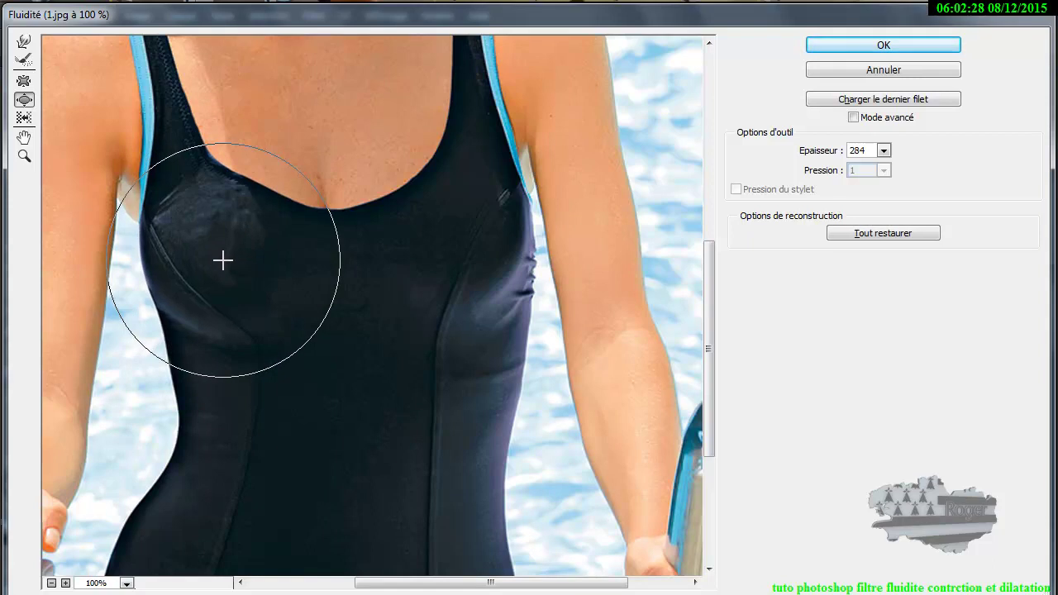
pyautogui.click(472, 255)
pyautogui.moveTo(471, 251); pyautogui.dragTo(475, 231)
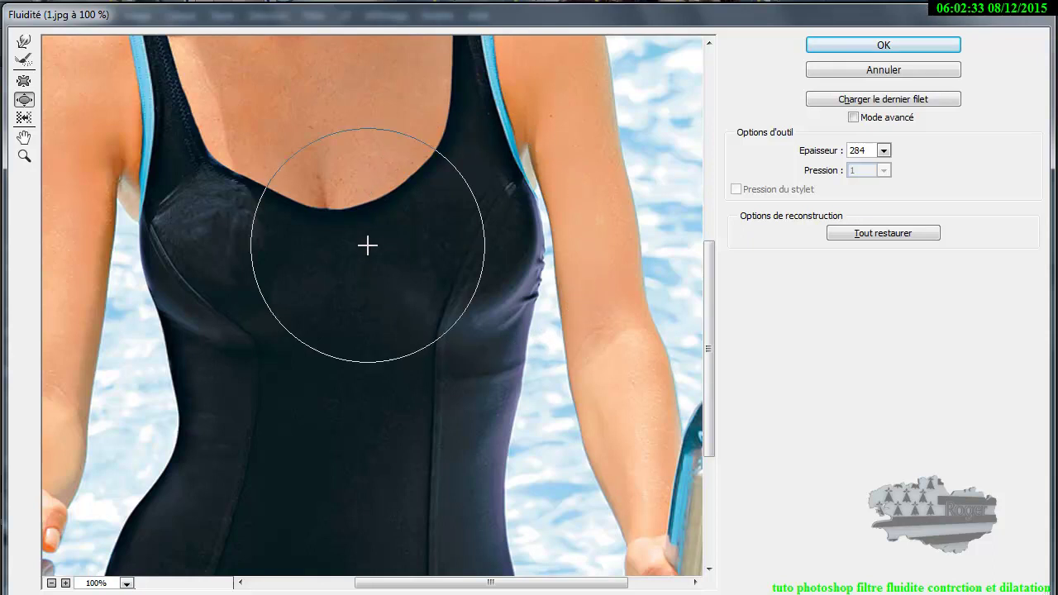
# Enlarge the bust in the black swimsuit once more with the Dilatation tool and apply the Fluidité filter to 1.jpg
pyautogui.click(247, 256)
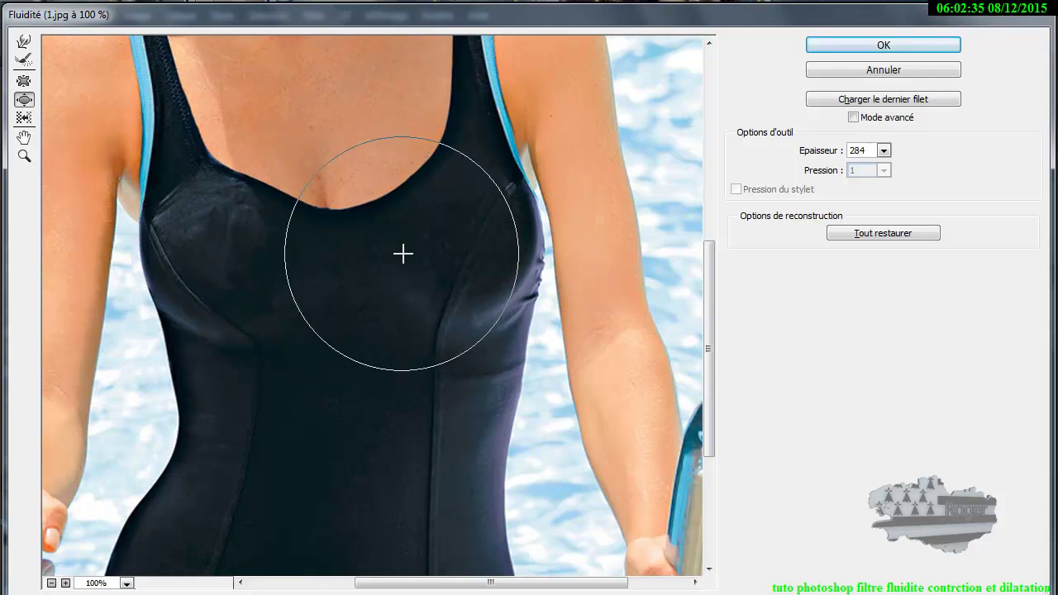
pyautogui.click(899, 47)
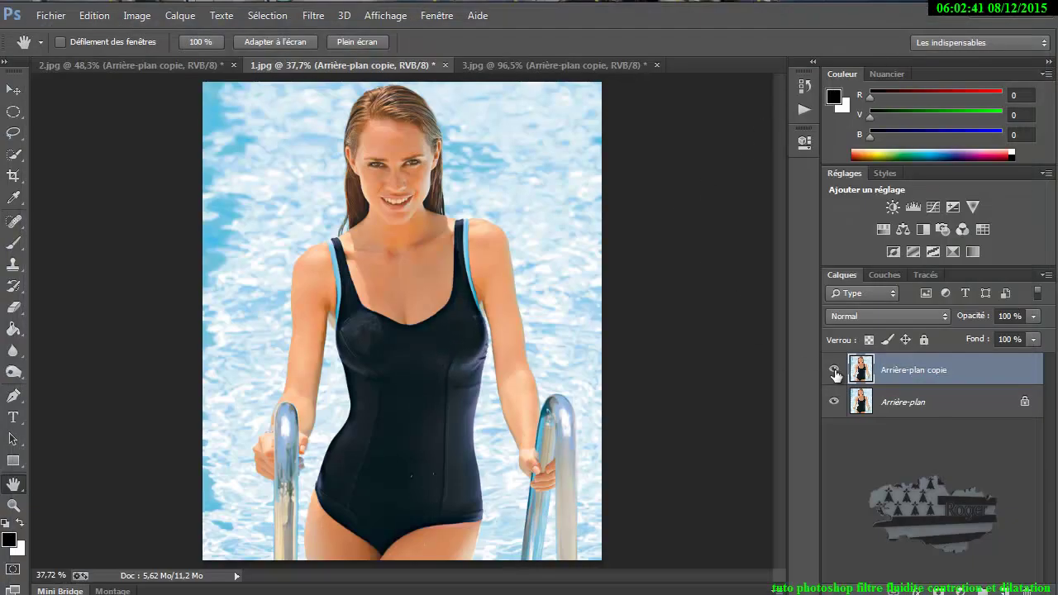
# Compare the retouched 1.jpg with the original by toggling the visibility of the Arrière-plan copie layer, leaving it hidden
pyautogui.click(834, 369)
pyautogui.click(834, 369)
pyautogui.click(835, 372)
pyautogui.click(835, 371)
pyautogui.click(834, 370)
pyautogui.click(834, 371)
pyautogui.click(834, 370)
pyautogui.click(835, 370)
pyautogui.click(835, 372)
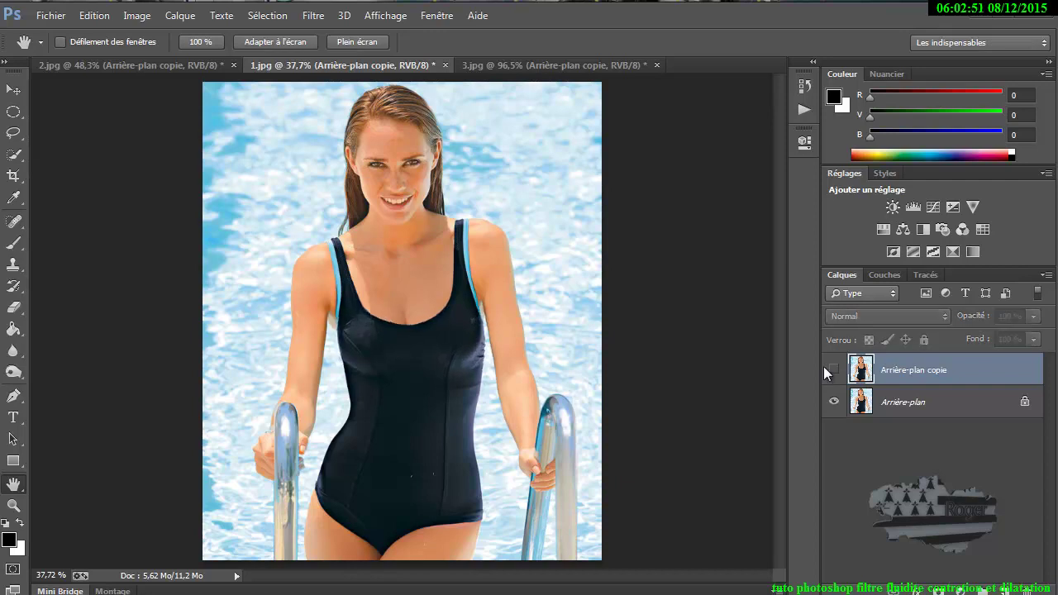
# Switch to 3.jpg and open the Fluidité filter on its Arrière-plan copie layer, focusing on the pink bra
pyautogui.click(519, 66)
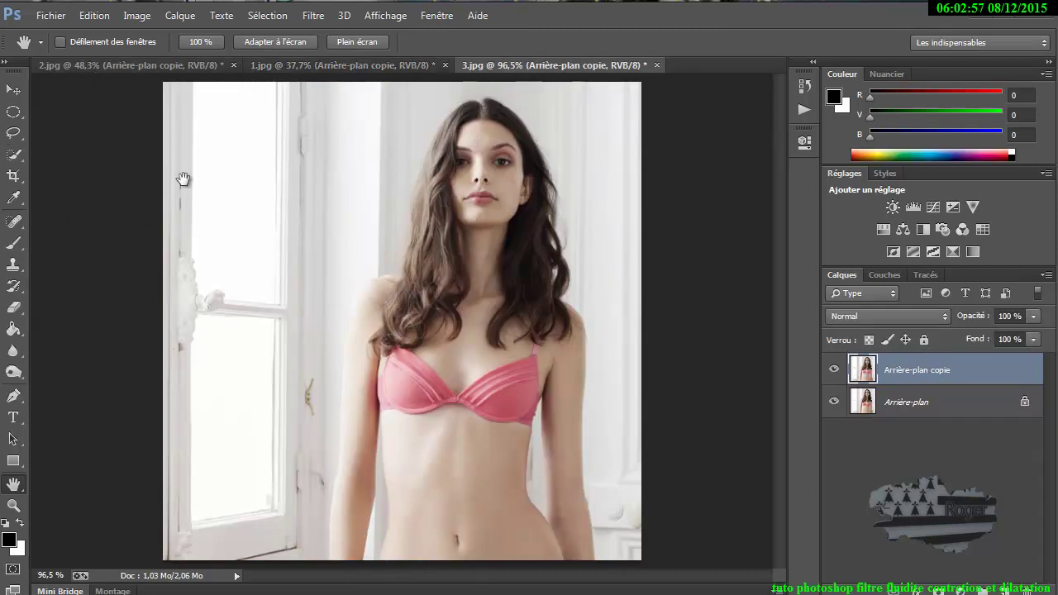
pyautogui.click(313, 15)
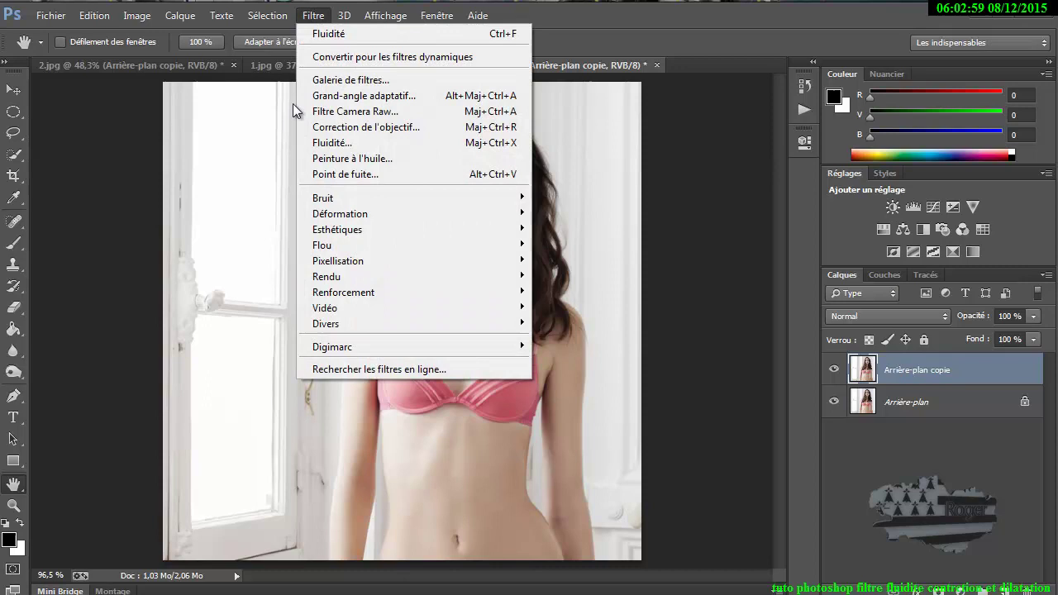
pyautogui.click(339, 142)
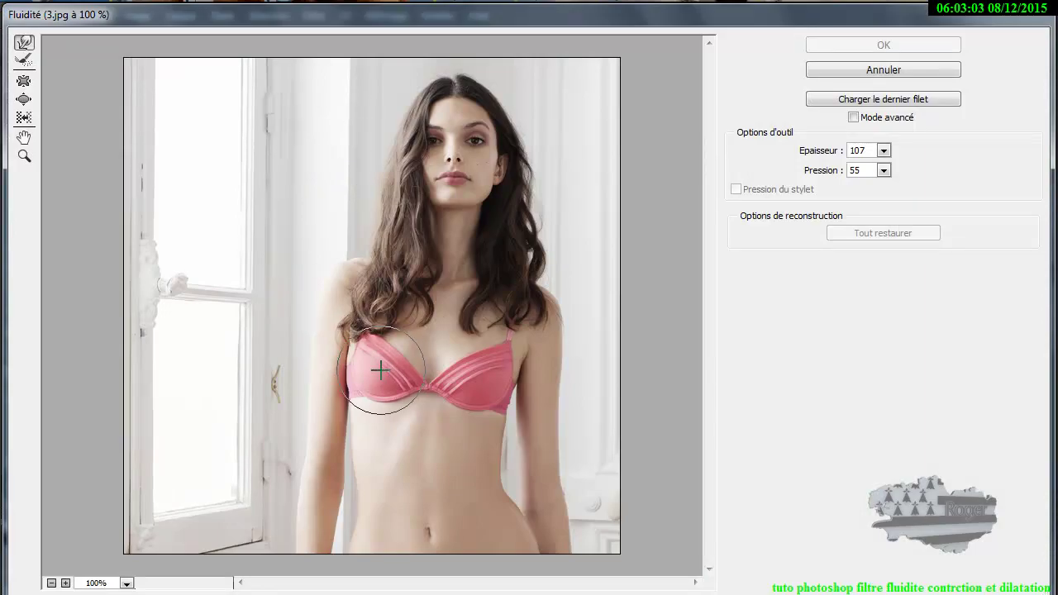
pyautogui.click(431, 374)
pyautogui.click(374, 299)
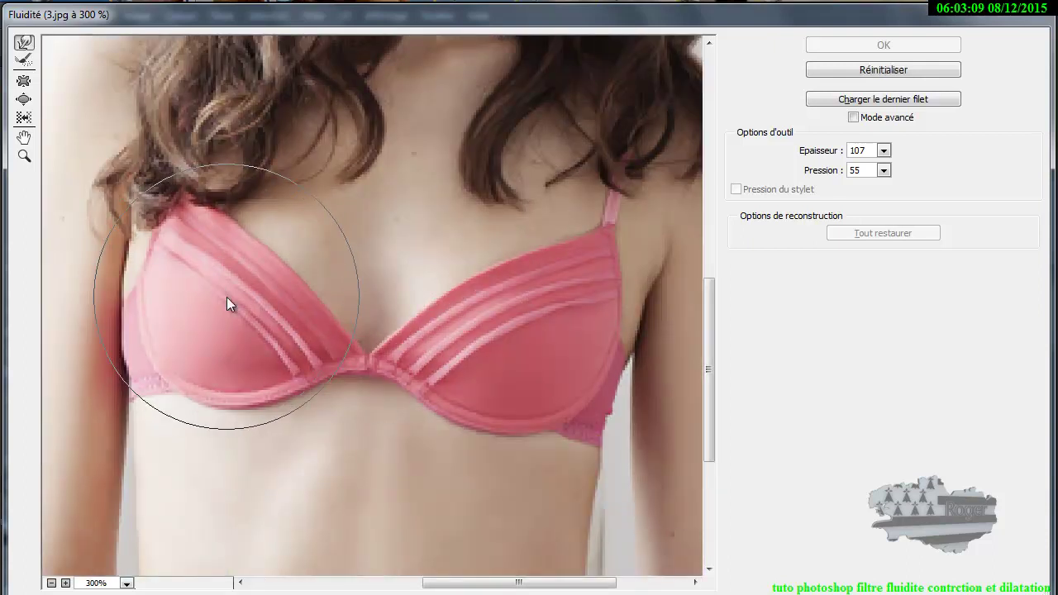
# Set the warp tool's brush size to 135 and nudge the left cup of the pink bra slightly outward
pyautogui.press(']')
pyautogui.press(']')
pyautogui.press(']')
pyautogui.press(']')
pyautogui.press(']')
pyautogui.press(']')
pyautogui.press(']')
pyautogui.press(']')
pyautogui.press(']')
pyautogui.press(']')
pyautogui.press(']')
pyautogui.press(']')
pyautogui.press(']')
pyautogui.press(']')
pyautogui.moveTo(234, 281); pyautogui.dragTo(217, 282)
# Set up the Dilatation tool with a brush size of 118 over the left cup of the pink bra
pyautogui.click(25, 100)
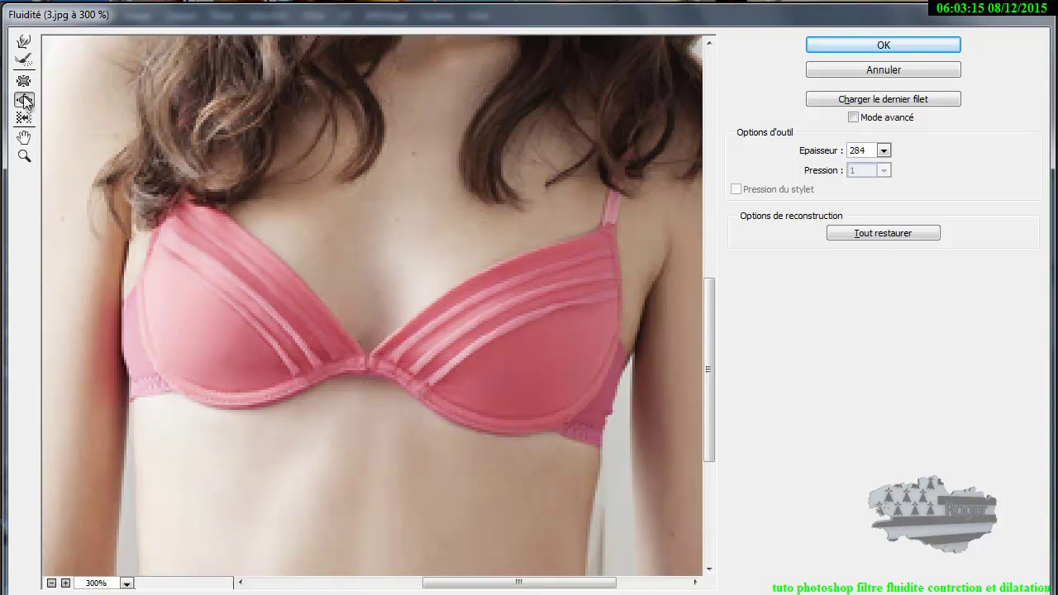
pyautogui.moveTo(218, 308); pyautogui.dragTo(11, 330)
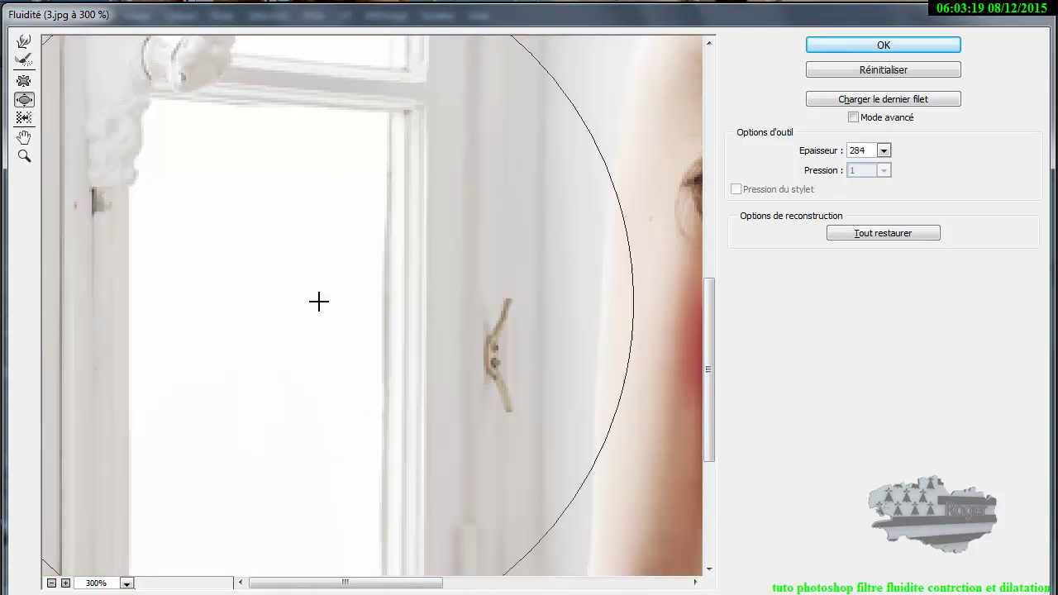
pyautogui.moveTo(462, 345)
pyautogui.mouseDown()
pyautogui.moveTo(289, 369)
pyautogui.moveTo(243, 362)
pyautogui.mouseUp()
pyautogui.press('space')
pyautogui.moveTo(411, 468); pyautogui.dragTo(151, 399)
pyautogui.moveTo(474, 369); pyautogui.dragTo(148, 438)
pyautogui.moveTo(191, 332); pyautogui.dragTo(247, 301)
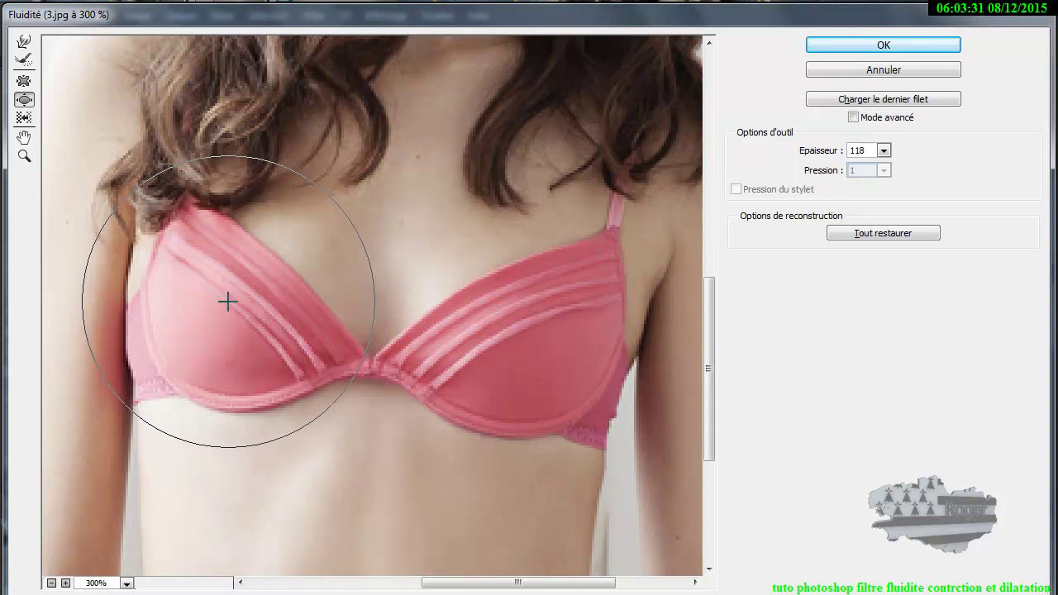
# Enlarge both cups of the pink bra with the Dilatation tool and apply the filter to 3.jpg
pyautogui.moveTo(238, 301)
pyautogui.mouseDown()
pyautogui.moveTo(215, 316)
pyautogui.moveTo(272, 254)
pyautogui.moveTo(318, 285)
pyautogui.moveTo(253, 316)
pyautogui.moveTo(294, 344)
pyautogui.moveTo(214, 308)
pyautogui.moveTo(205, 246)
pyautogui.mouseUp()
pyautogui.click(301, 245)
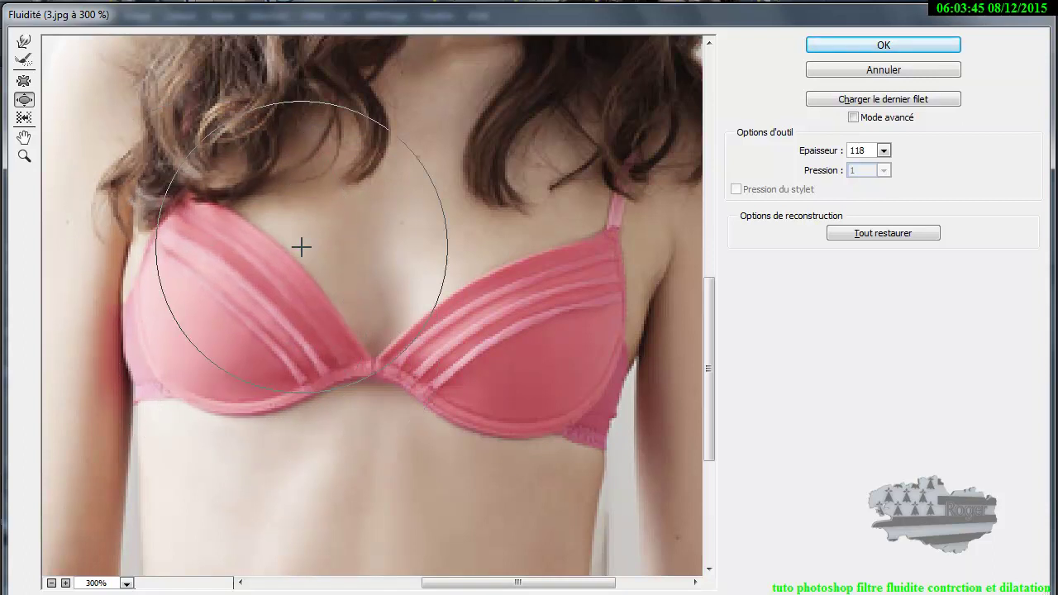
pyautogui.moveTo(330, 333)
pyautogui.mouseDown()
pyautogui.moveTo(452, 361)
pyautogui.moveTo(529, 336)
pyautogui.moveTo(495, 314)
pyautogui.mouseUp()
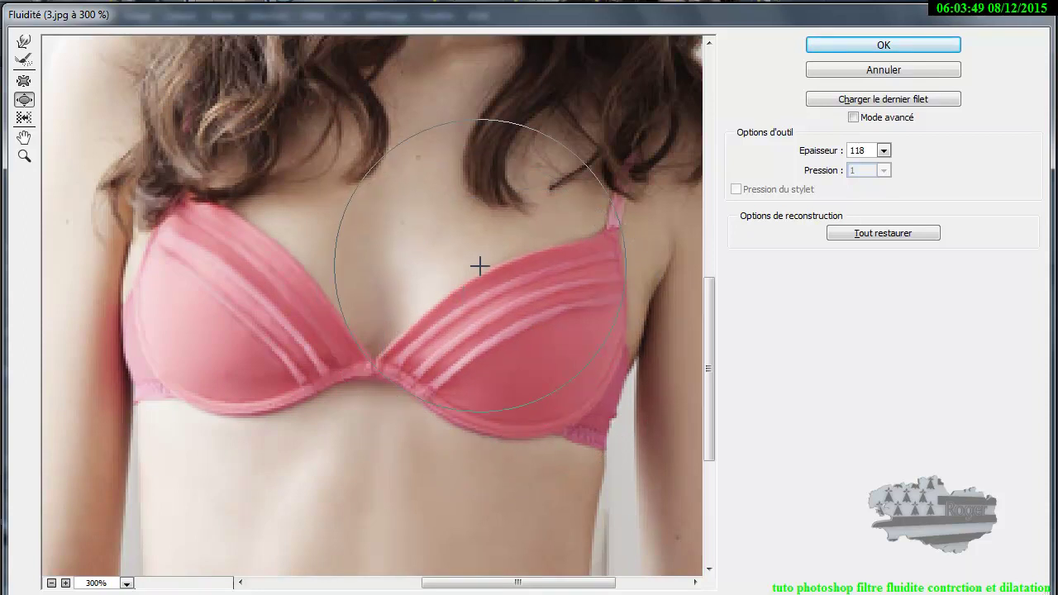
pyautogui.moveTo(571, 263)
pyautogui.mouseDown()
pyautogui.moveTo(570, 253)
pyautogui.moveTo(574, 397)
pyautogui.moveTo(468, 395)
pyautogui.mouseUp()
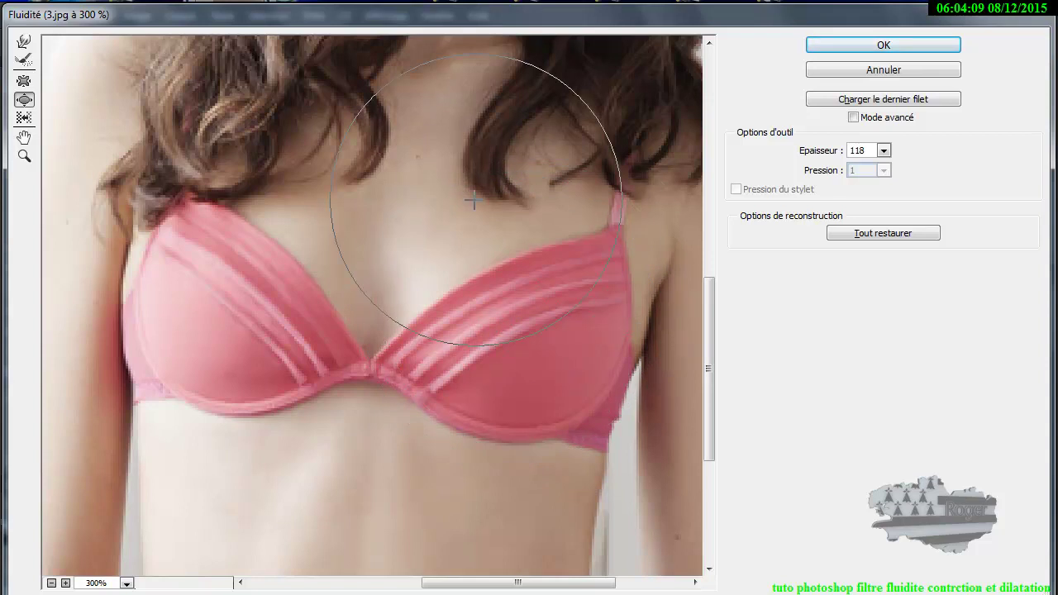
pyautogui.click(874, 45)
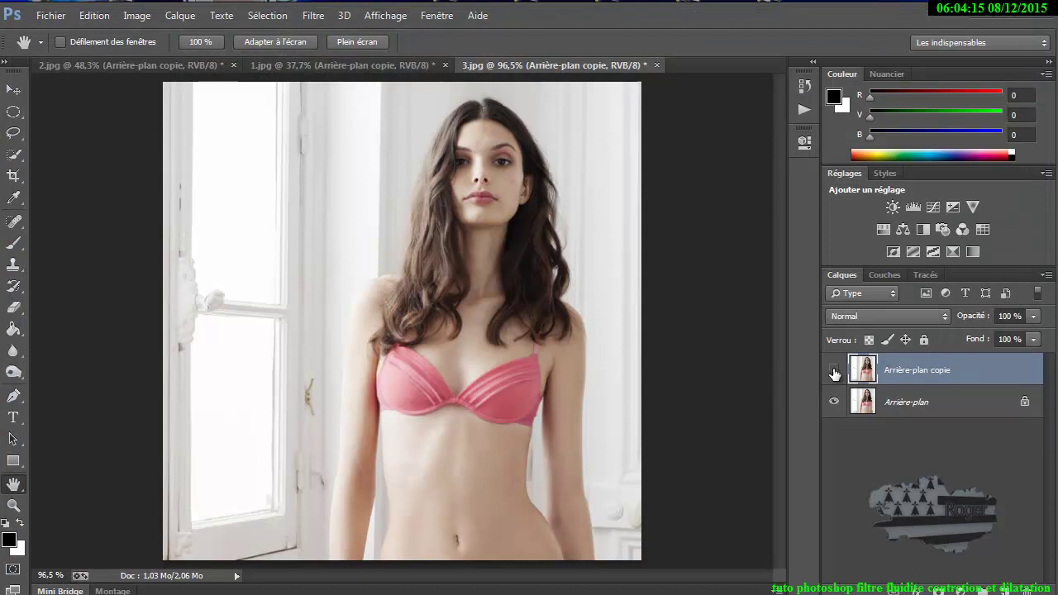
# Compare the retouched 3.jpg with the original by toggling the visibility of the Arrière-plan copie layer, leaving it shown
pyautogui.click(835, 374)
pyautogui.click(834, 374)
pyautogui.click(834, 372)
pyautogui.click(834, 374)
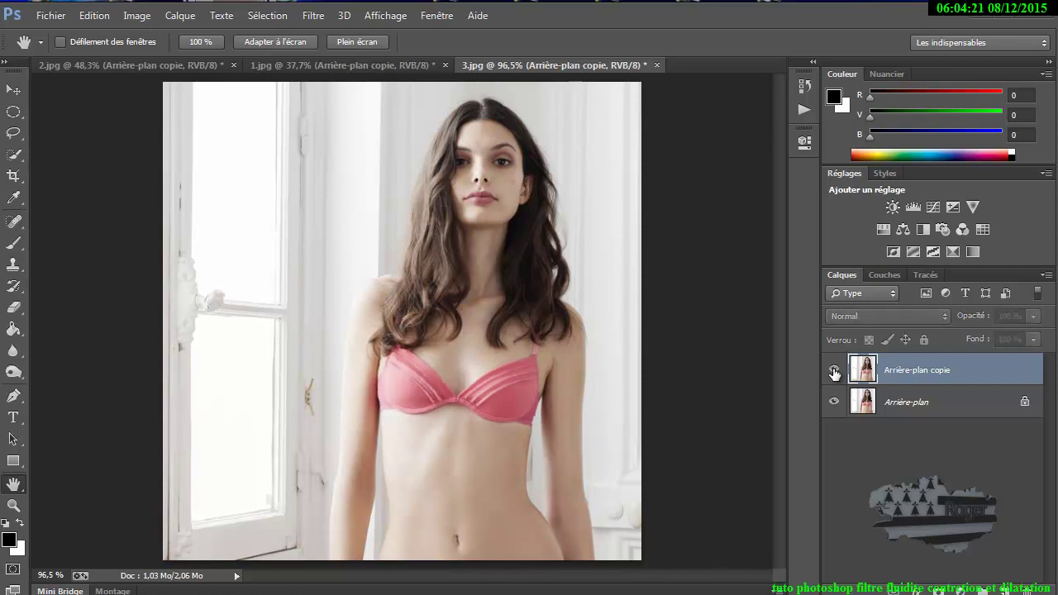
pyautogui.click(834, 373)
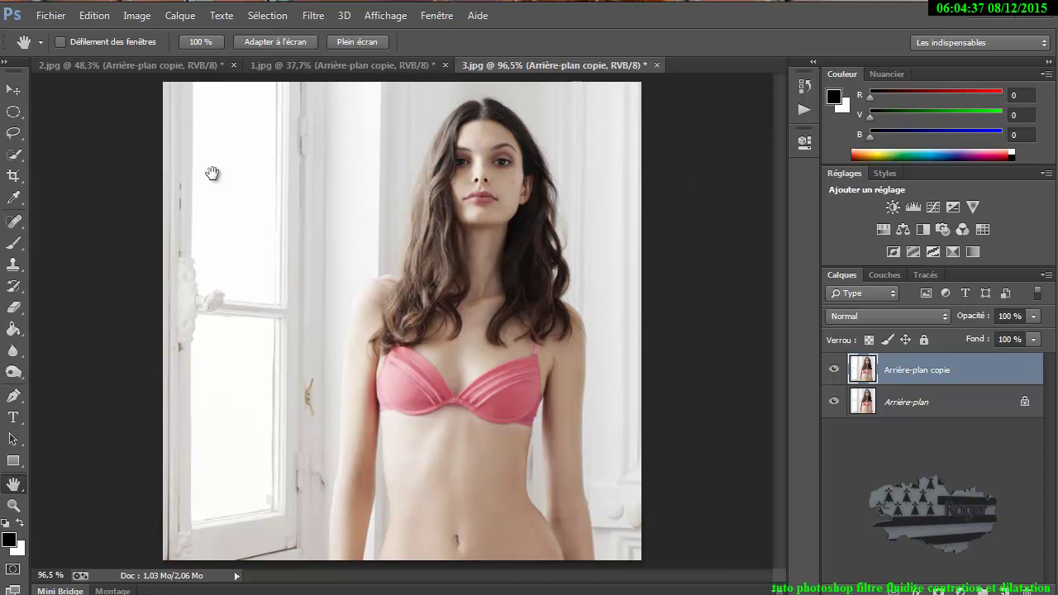
# Switch to 2.jpg and open the Fluidité filter on its Arrière-plan copie layer
pyautogui.click(156, 64)
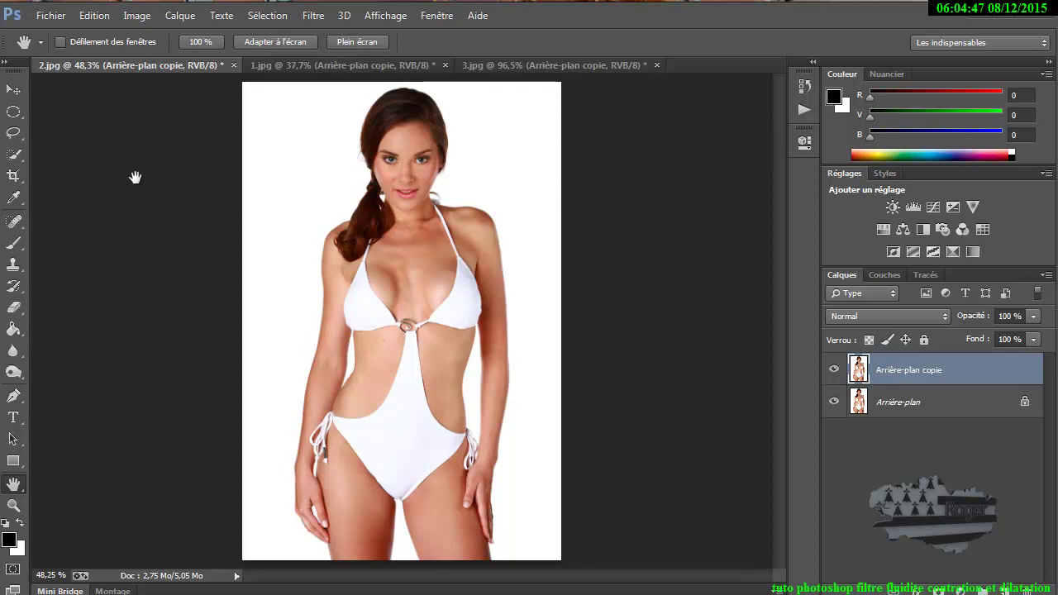
pyautogui.click(313, 16)
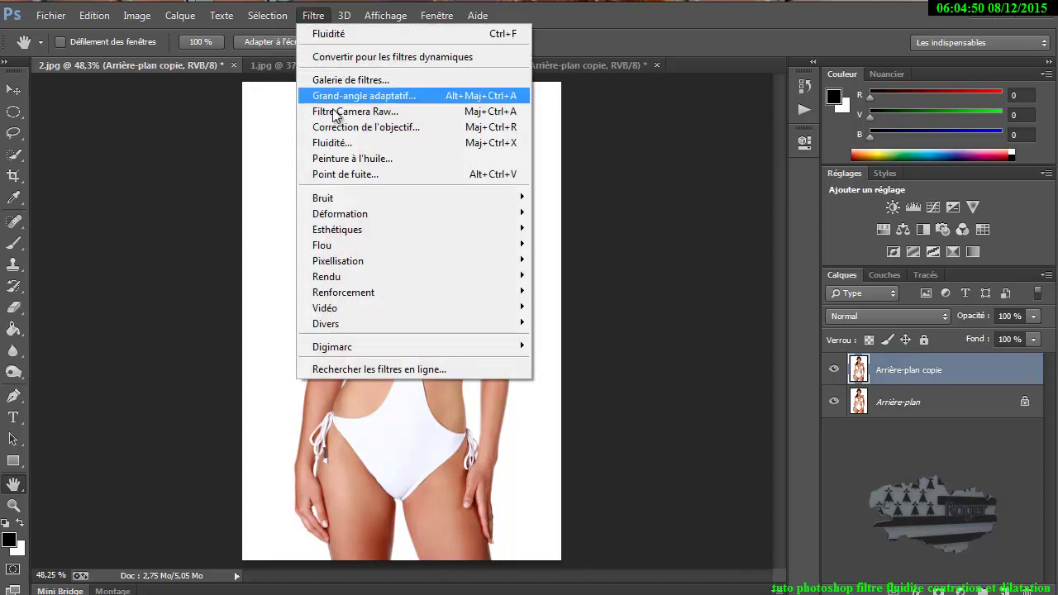
pyautogui.click(339, 141)
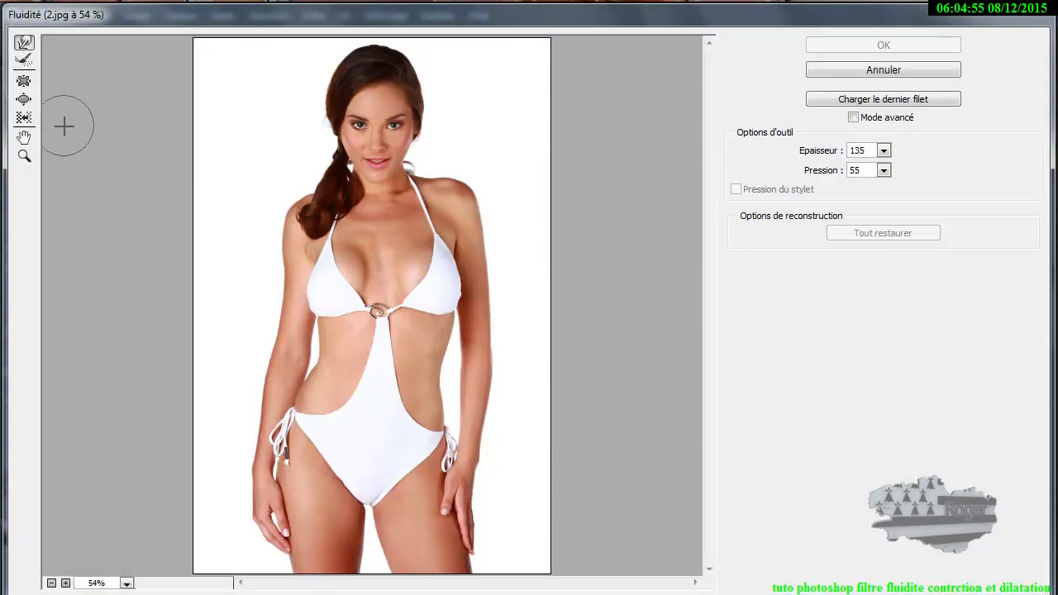
# Enlarge both forearms of the woman in the white swimsuit with the Dilatation tool at brush size 307
pyautogui.click(25, 100)
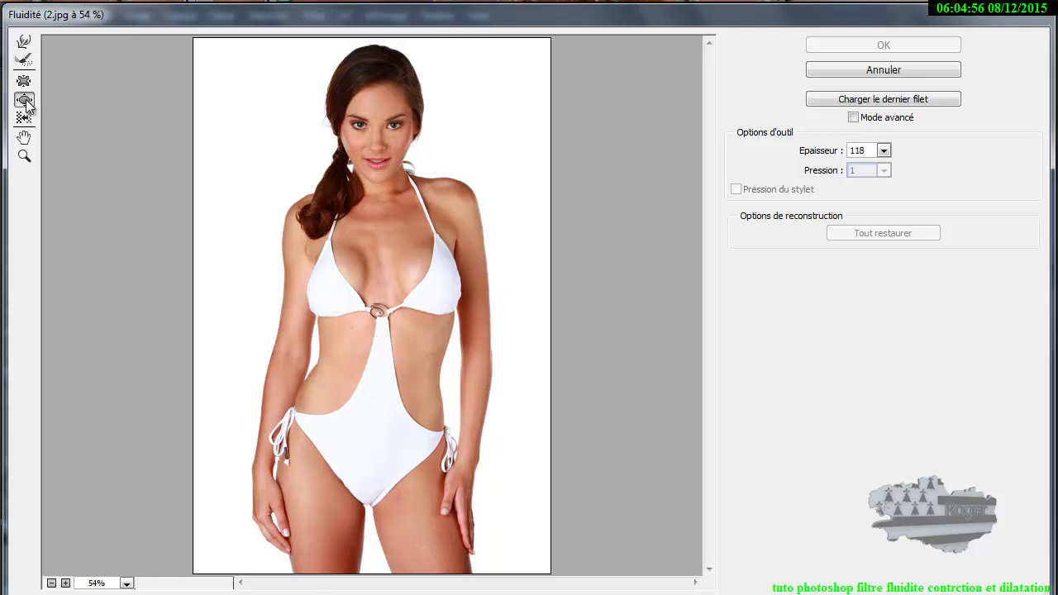
pyautogui.moveTo(472, 389); pyautogui.dragTo(511, 383)
pyautogui.click(476, 390)
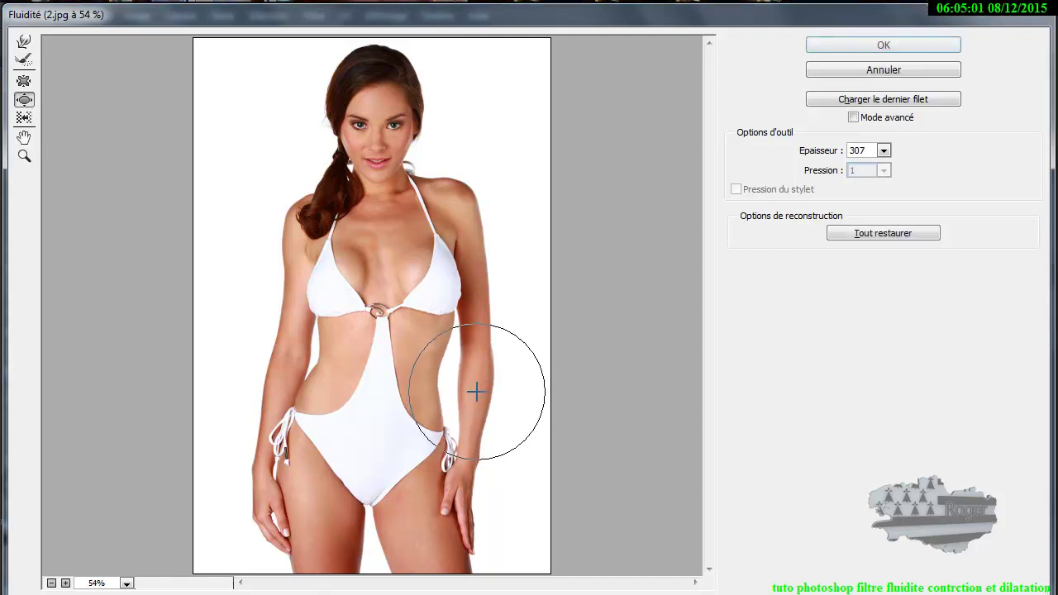
pyautogui.moveTo(286, 372)
pyautogui.mouseDown()
pyautogui.moveTo(288, 405)
pyautogui.moveTo(315, 387)
pyautogui.moveTo(277, 404)
pyautogui.mouseUp()
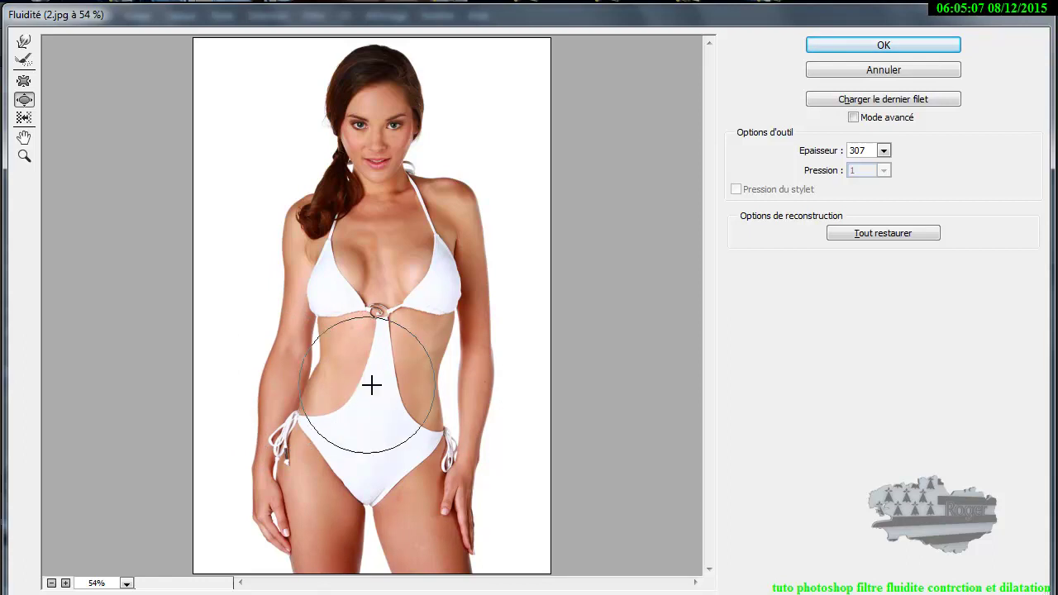
pyautogui.moveTo(473, 386); pyautogui.dragTo(472, 402)
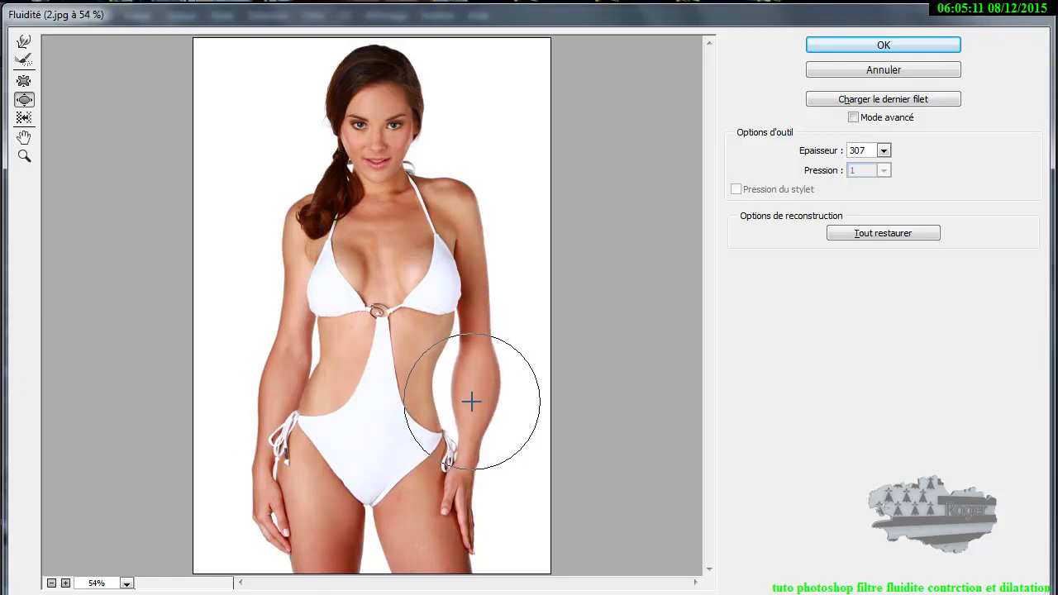
pyautogui.moveTo(281, 390); pyautogui.dragTo(281, 394)
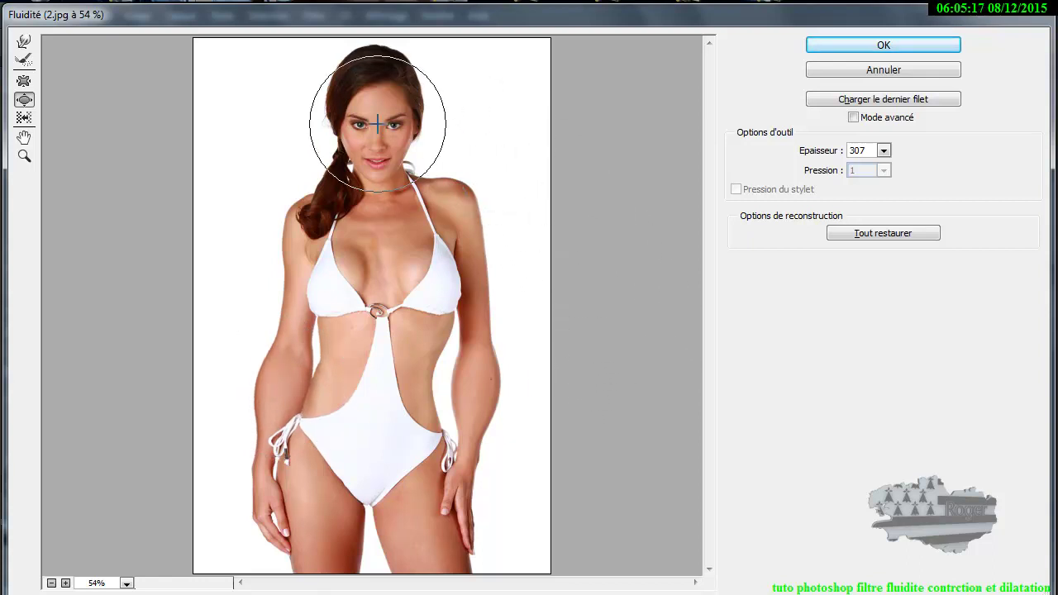
# Enlarge the head and both sides of the bust with the Dilatation tool at brush size 477
pyautogui.moveTo(378, 123); pyautogui.dragTo(413, 124)
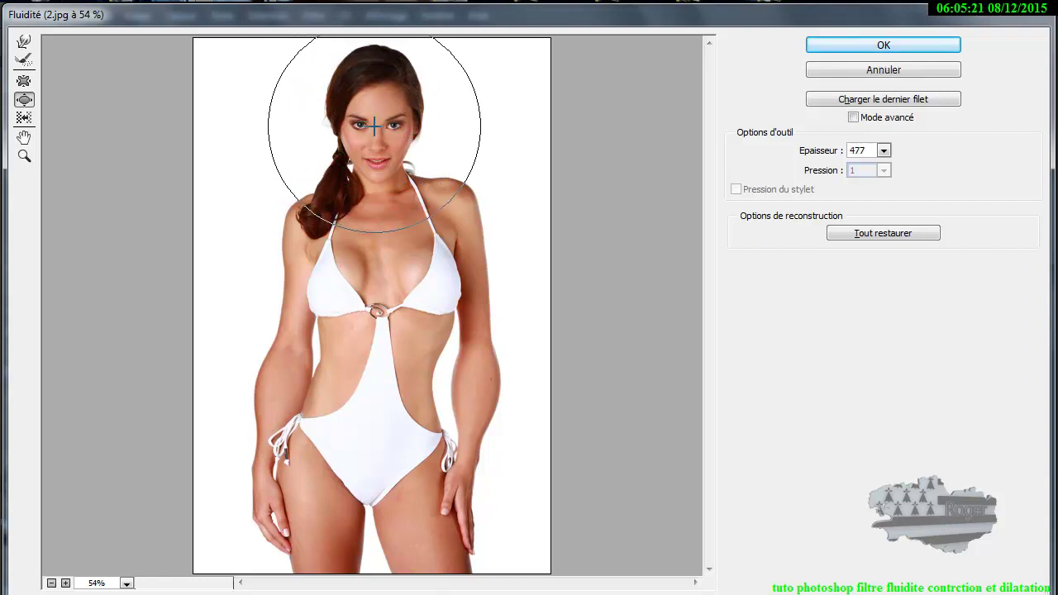
pyautogui.moveTo(374, 145)
pyautogui.mouseDown()
pyautogui.moveTo(375, 86)
pyautogui.moveTo(359, 80)
pyautogui.moveTo(401, 88)
pyautogui.moveTo(407, 146)
pyautogui.moveTo(369, 174)
pyautogui.moveTo(349, 134)
pyautogui.moveTo(434, 130)
pyautogui.mouseUp()
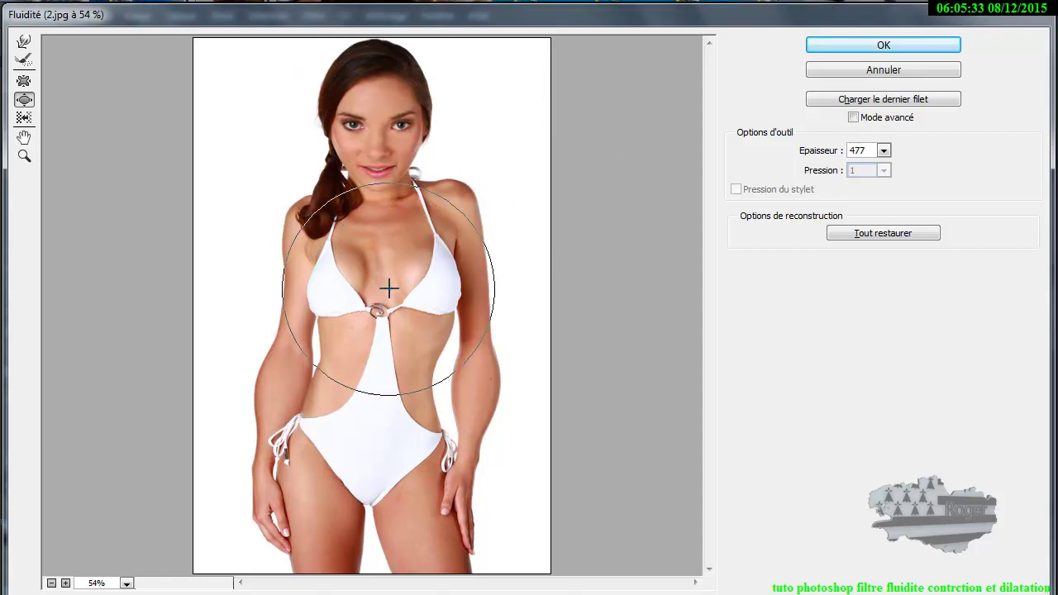
pyautogui.click(426, 276)
pyautogui.click(425, 276)
pyautogui.moveTo(425, 276); pyautogui.dragTo(425, 276)
pyautogui.click(425, 275)
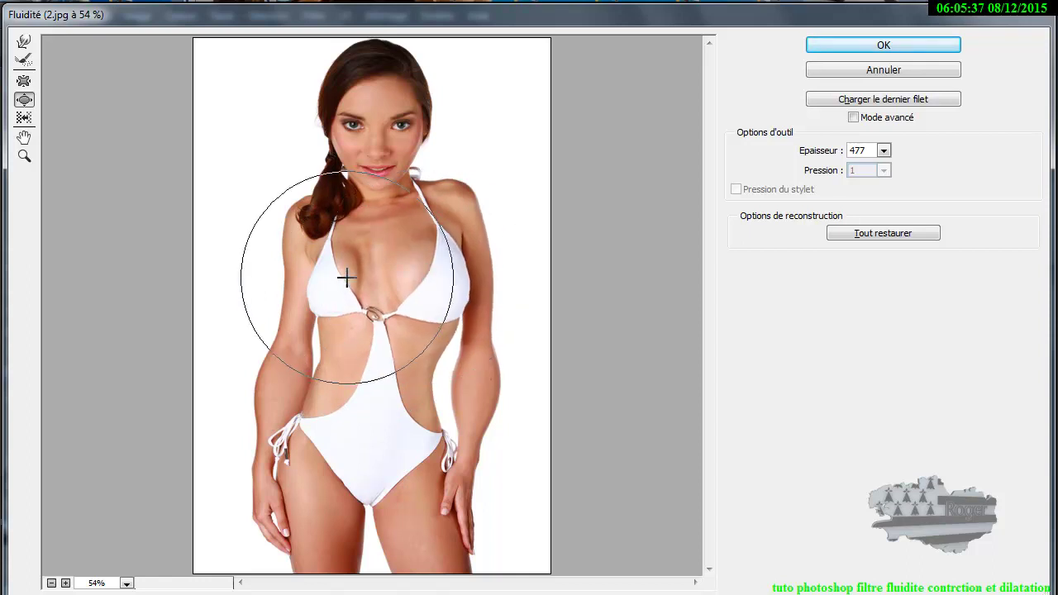
pyautogui.click(337, 284)
pyautogui.click(339, 284)
pyautogui.moveTo(339, 284); pyautogui.dragTo(338, 282)
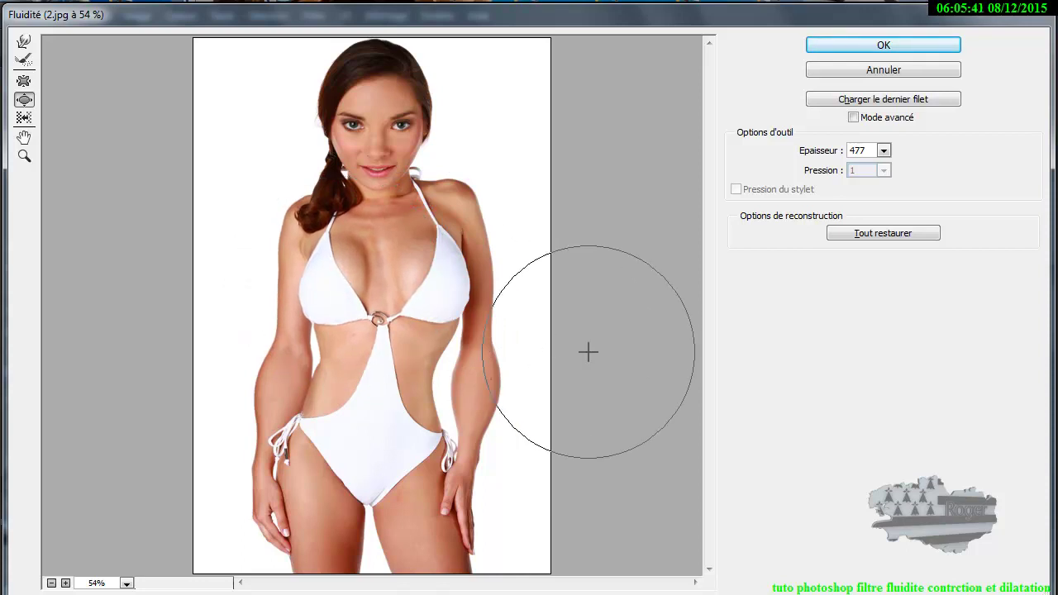
# Widen both shoulders slightly with the Dilatation tool and apply the Fluidité filter to 2.jpg
pyautogui.moveTo(460, 195); pyautogui.dragTo(460, 195)
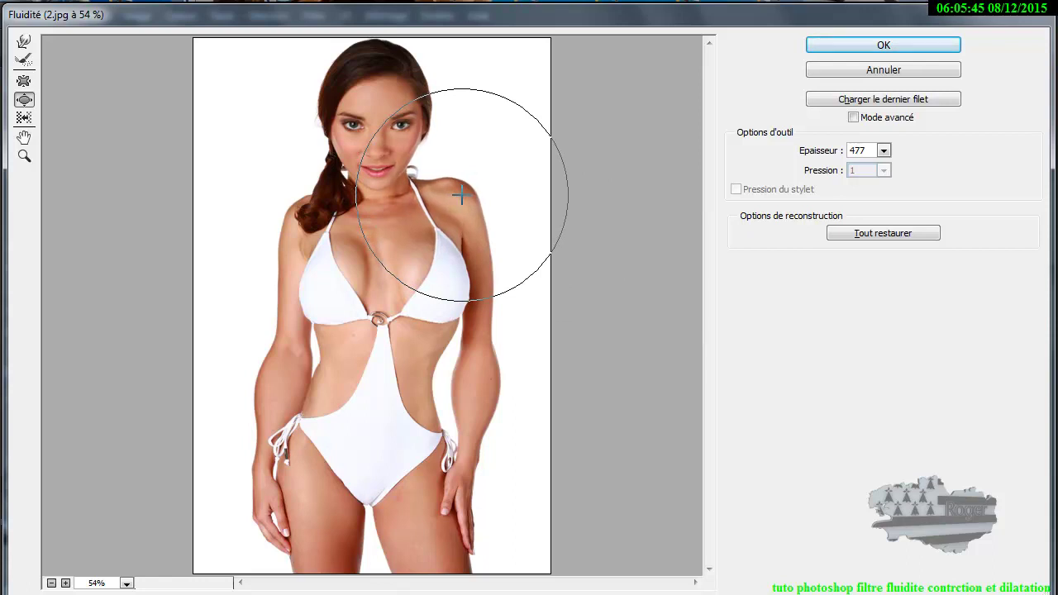
pyautogui.moveTo(299, 219); pyautogui.dragTo(299, 218)
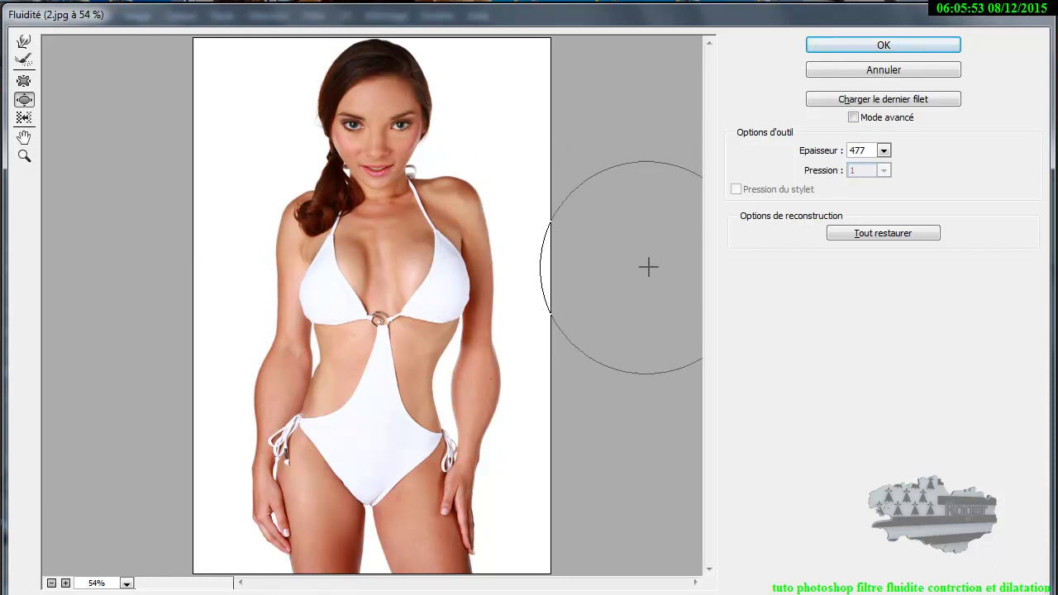
pyautogui.click(900, 46)
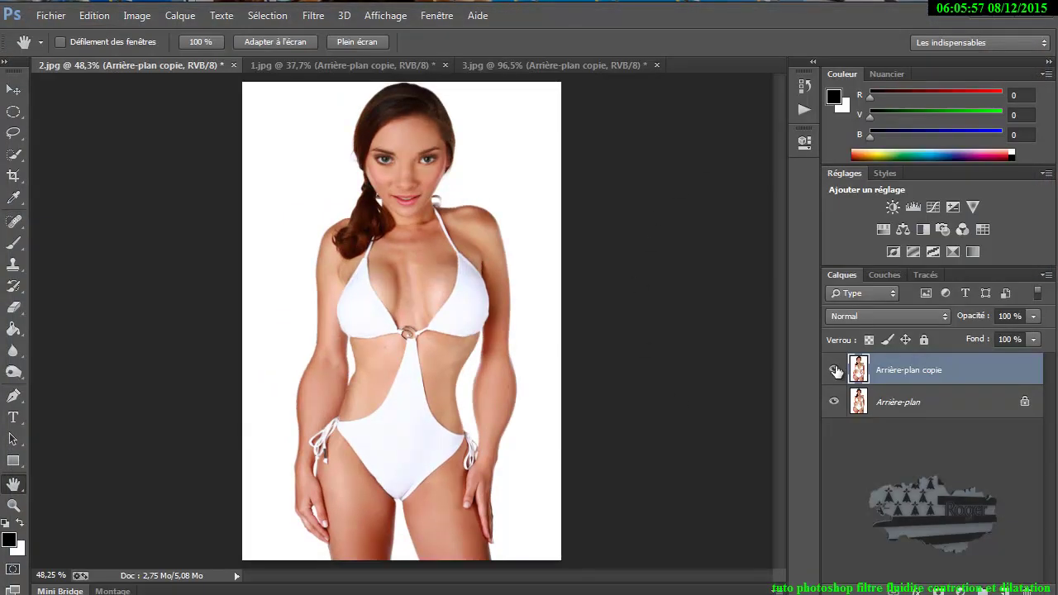
# Compare the reshaped 2.jpg with the original by repeatedly toggling the visibility of the Arrière-plan copie layer
pyautogui.click(835, 371)
pyautogui.click(834, 370)
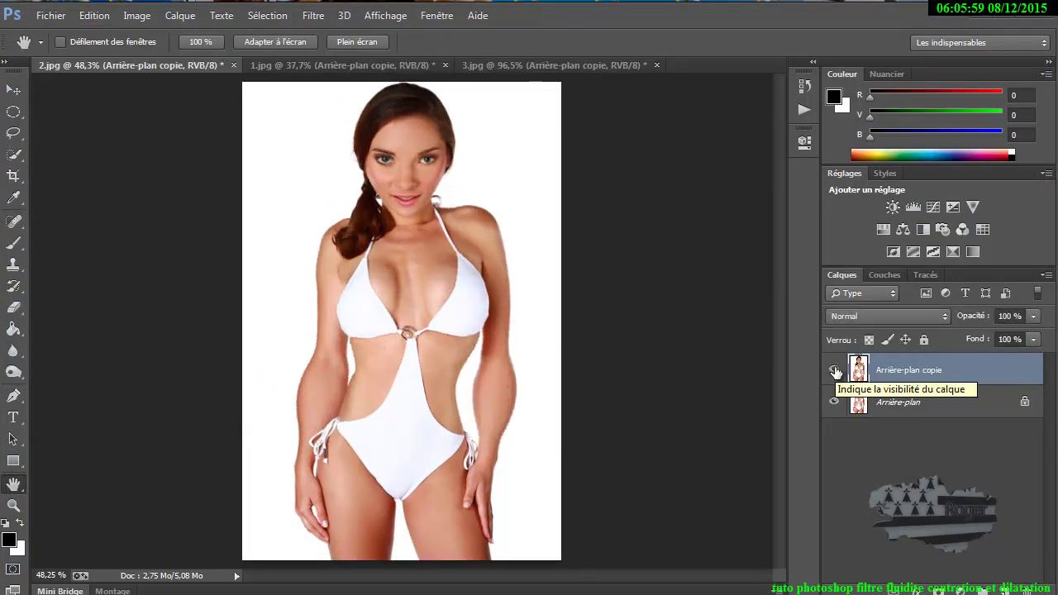
pyautogui.click(834, 370)
pyautogui.click(834, 371)
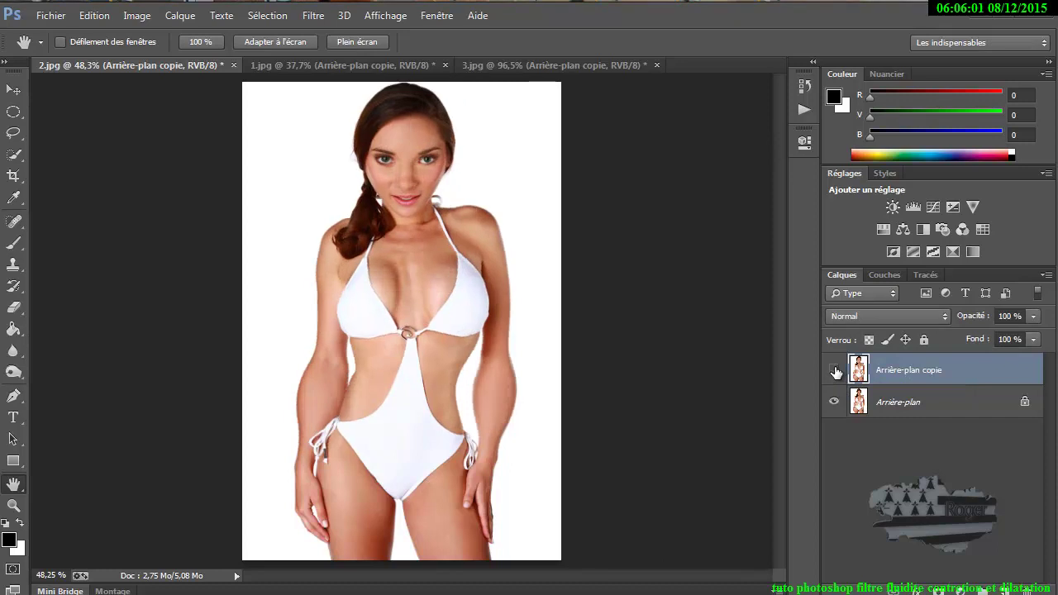
pyautogui.click(835, 371)
pyautogui.click(835, 371)
pyautogui.click(835, 371)
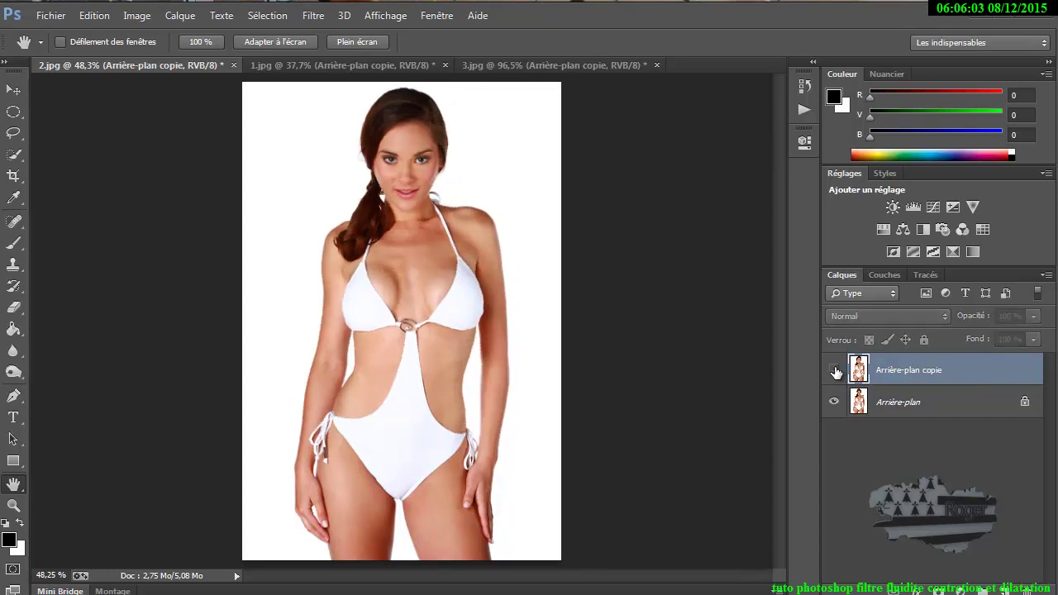
pyautogui.click(835, 371)
pyautogui.click(835, 371)
pyautogui.click(834, 371)
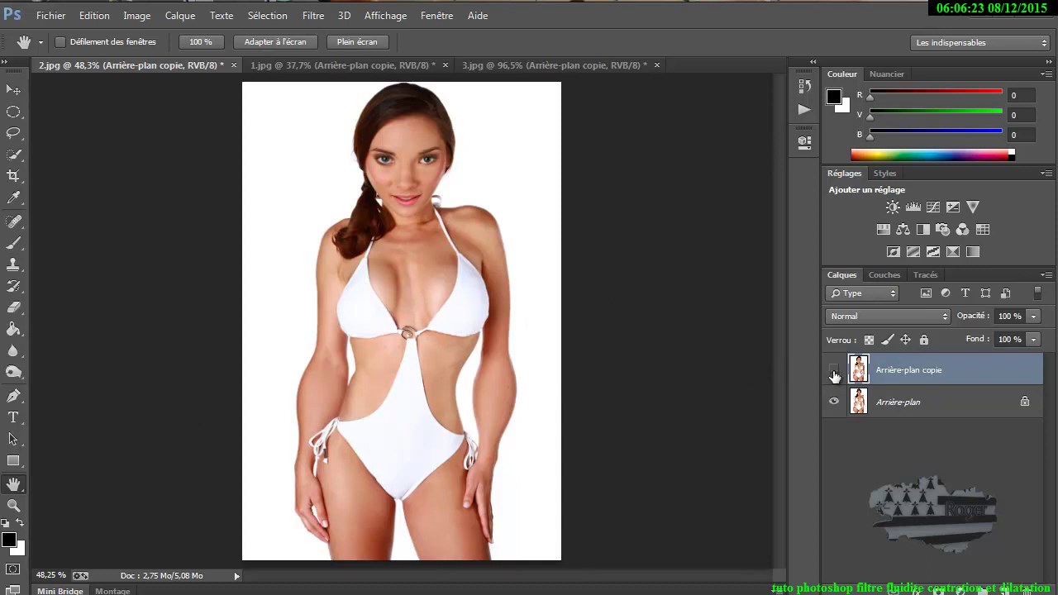
# Make the Arrière-plan copie layer visible again and open the Fluidité filter on it in advanced mode
pyautogui.click(835, 372)
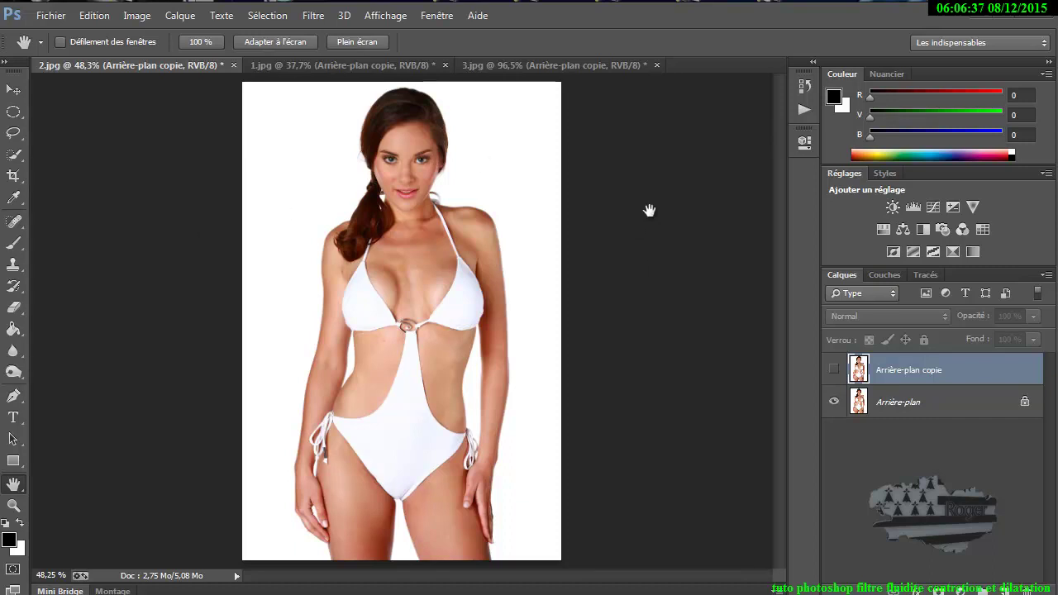
pyautogui.click(310, 17)
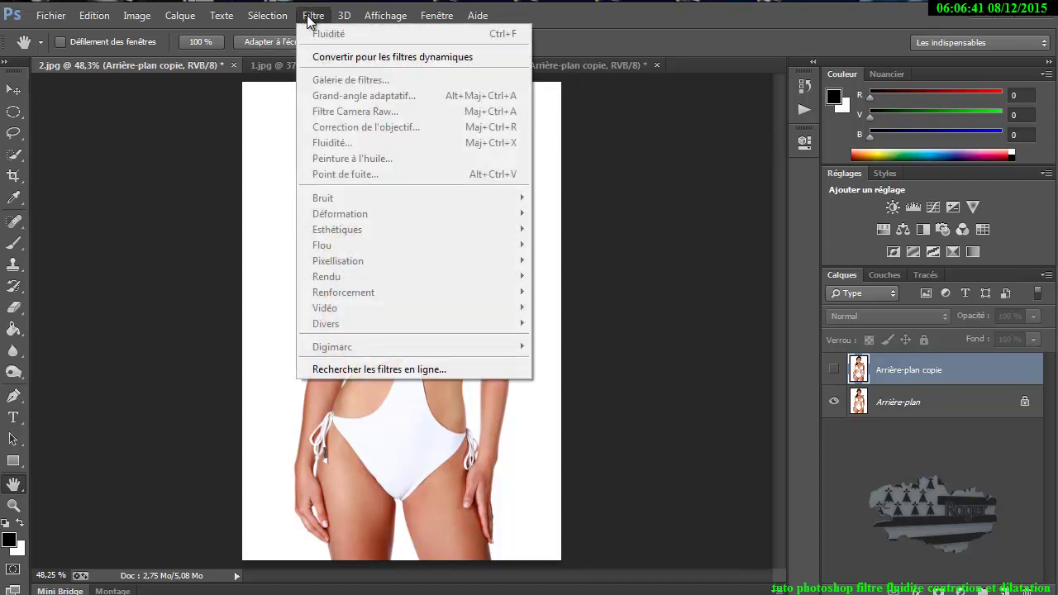
pyautogui.click(834, 371)
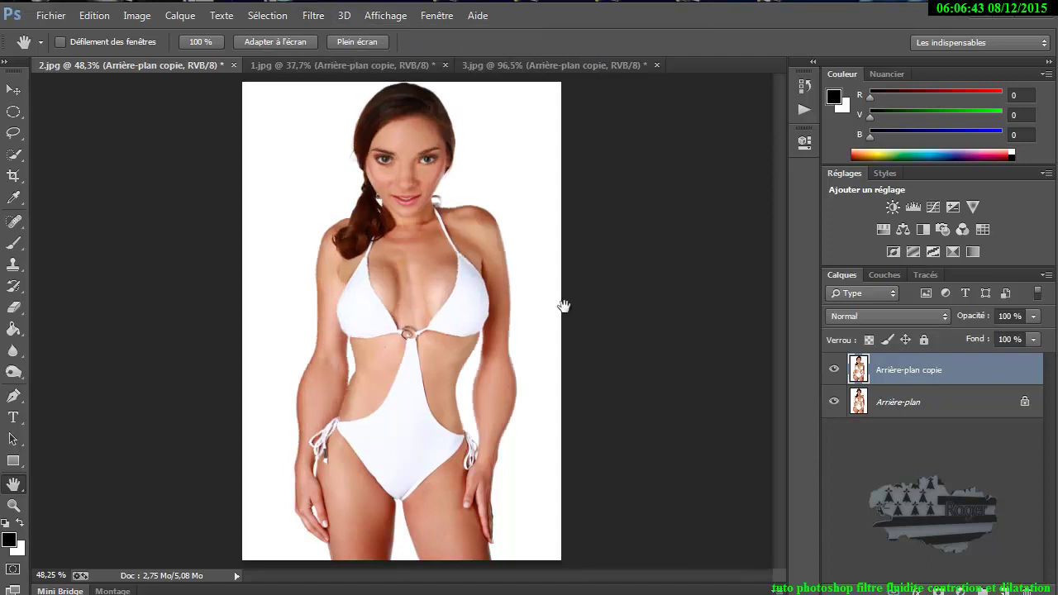
pyautogui.click(311, 16)
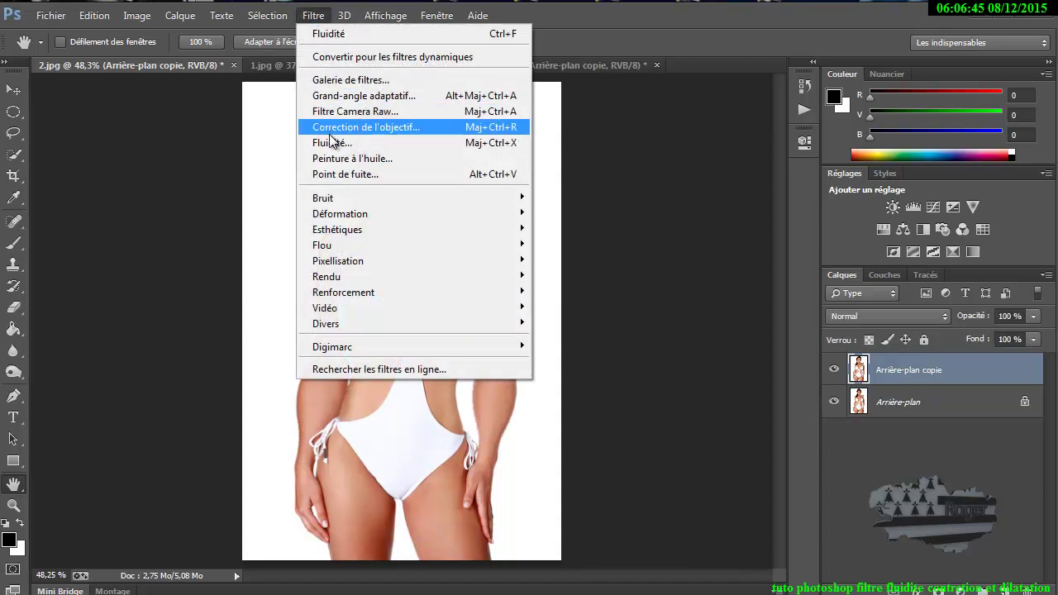
pyautogui.click(326, 143)
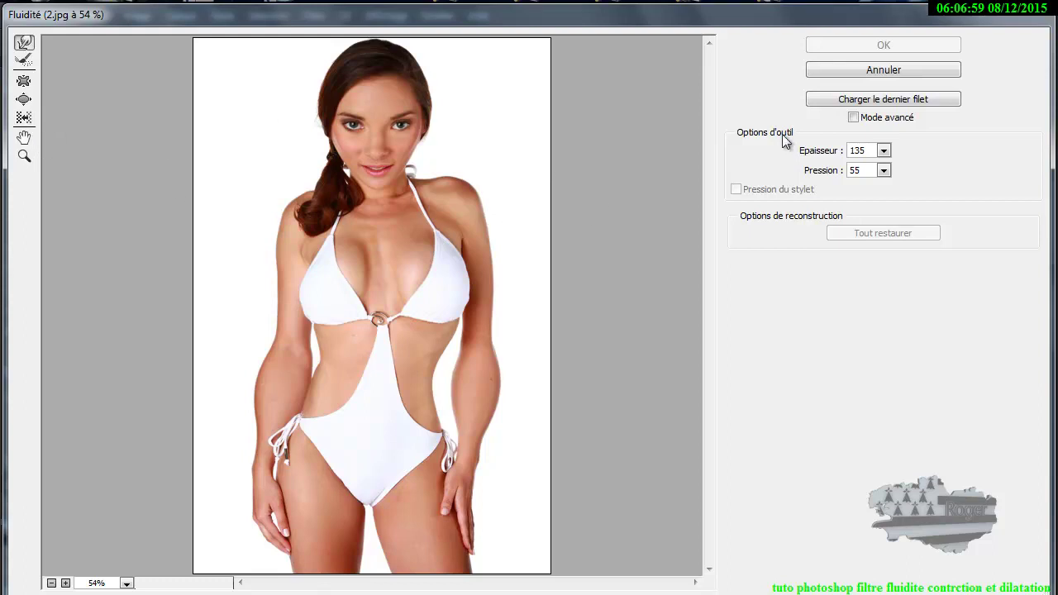
pyautogui.click(854, 117)
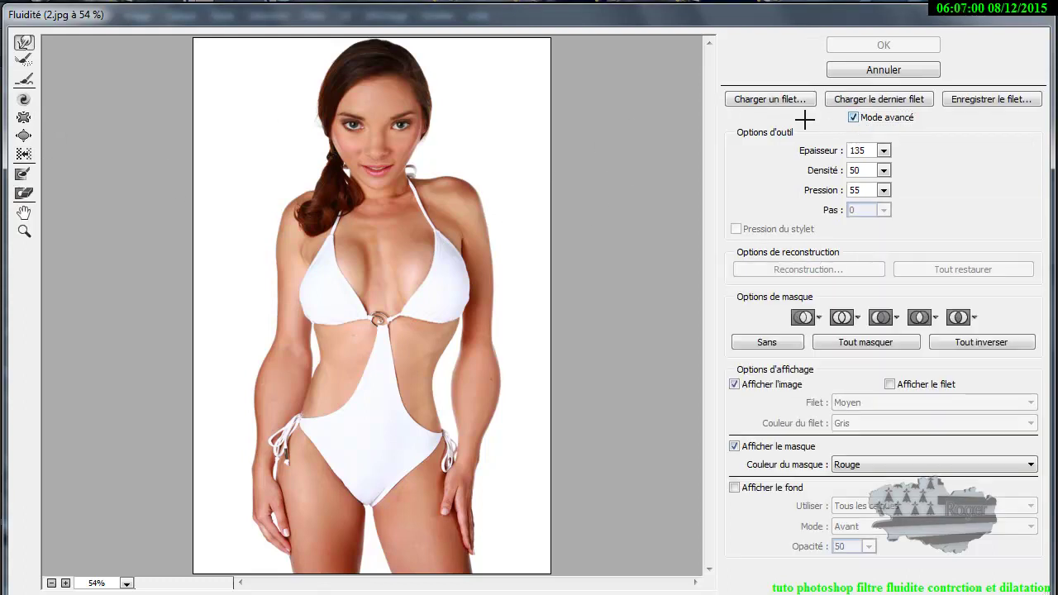
# Try the smoothing tool on the woman's face, undo the stroke, and validate the Fluidité filter
pyautogui.click(18, 175)
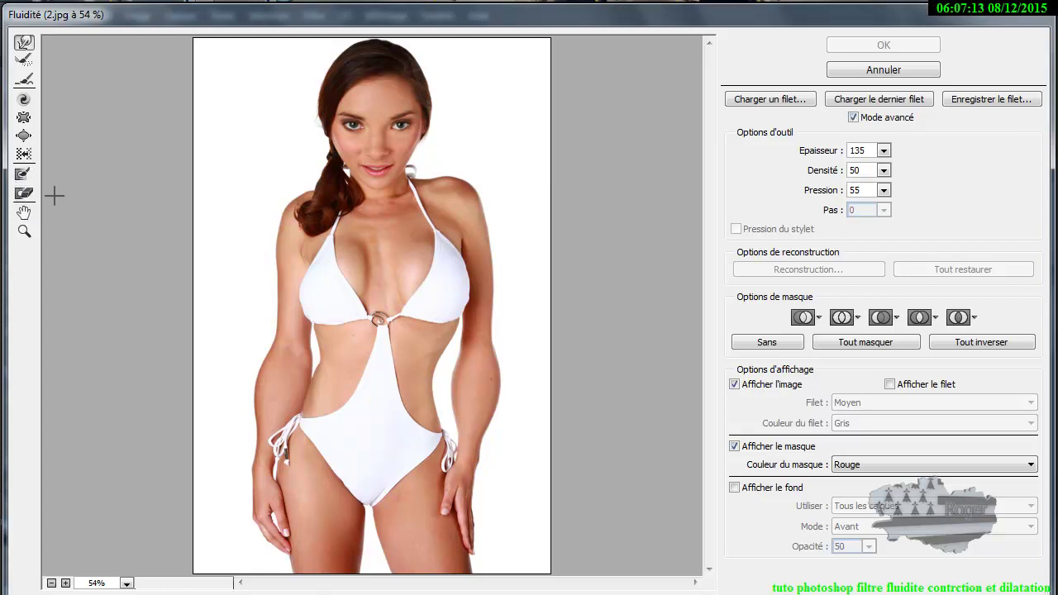
pyautogui.click(24, 196)
pyautogui.click(25, 80)
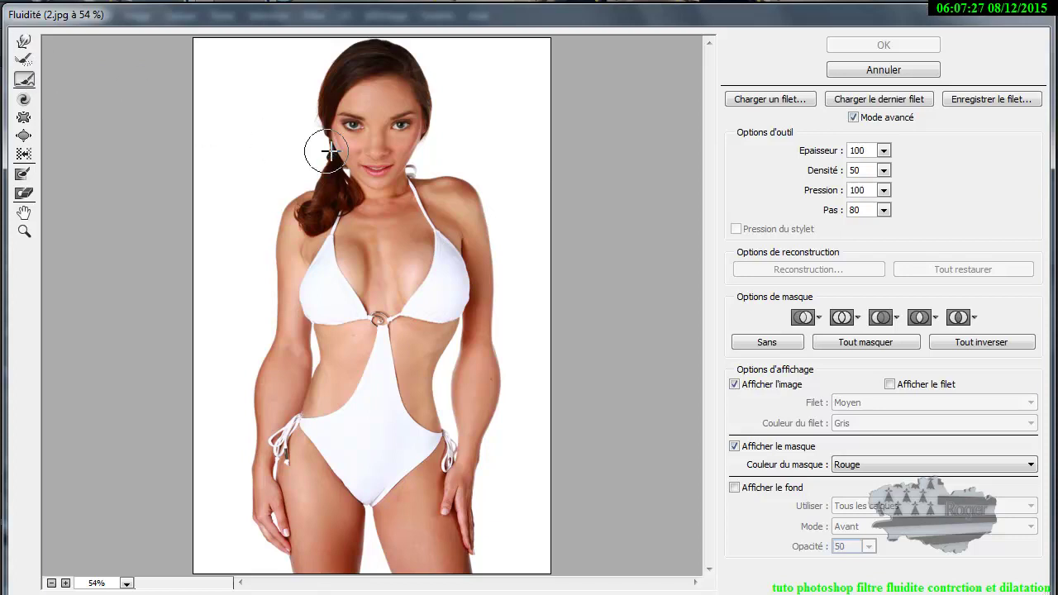
pyautogui.click(408, 146)
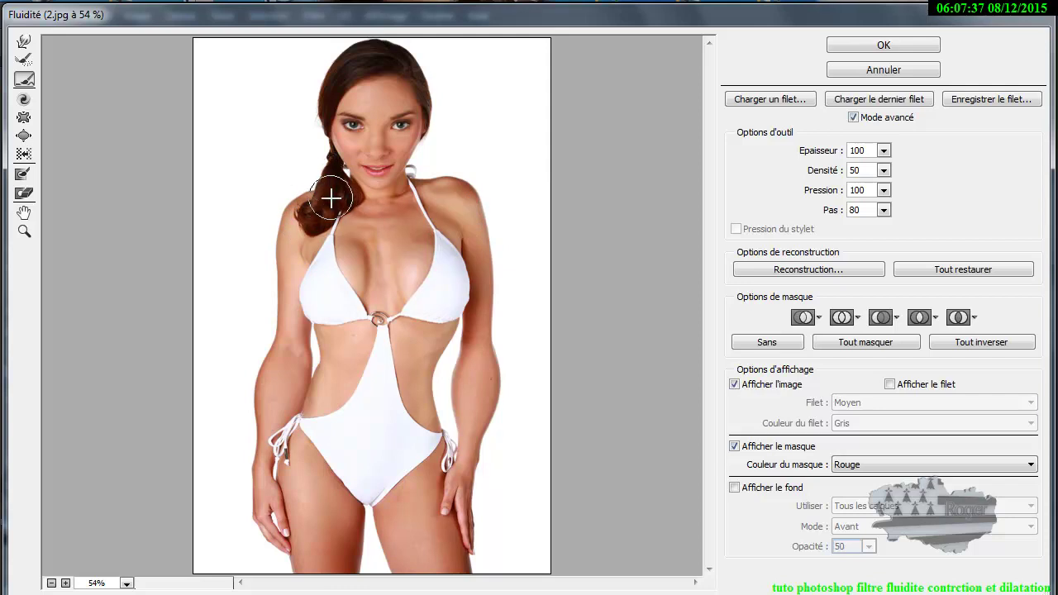
pyautogui.hotkey('ctrl', 'z')
pyautogui.click(884, 45)
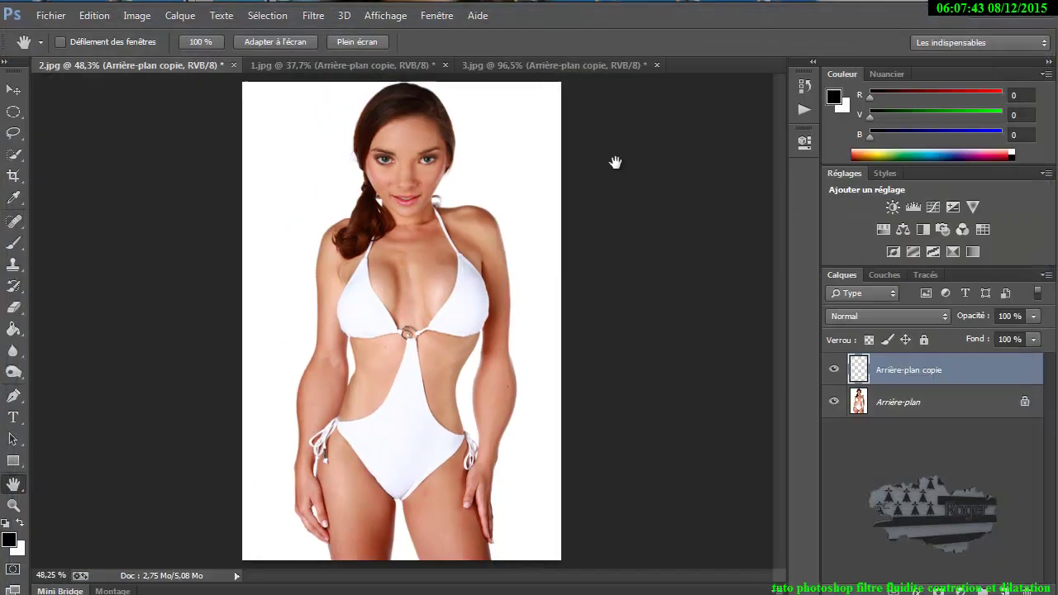